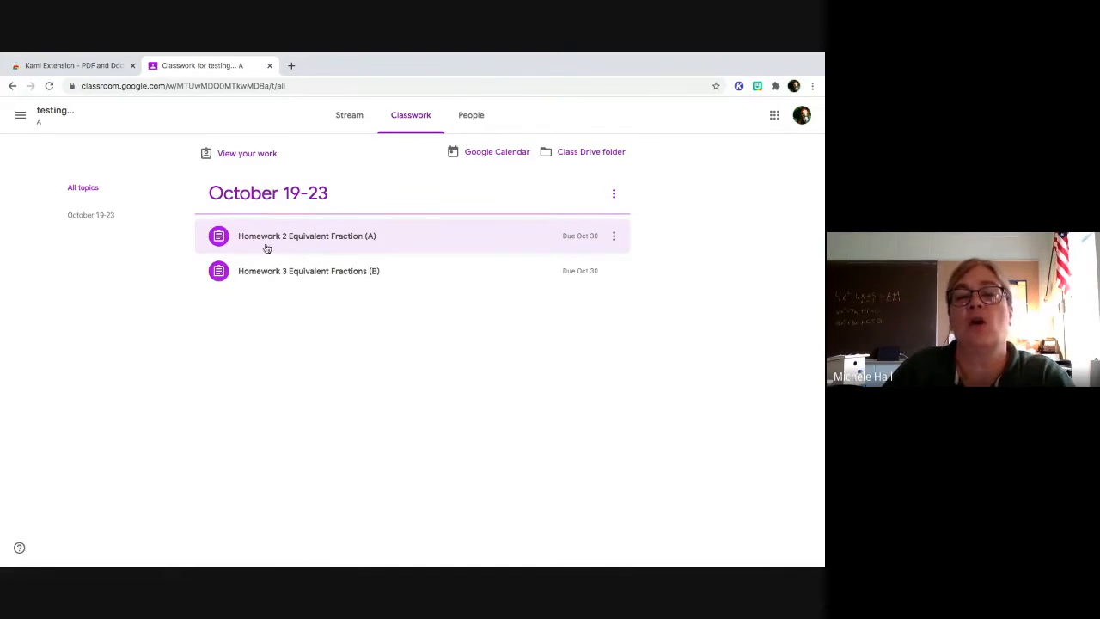
# Open the Equivalent Fractions (A) PDF attached to Homework 2 and launch it with Kami.
pyautogui.click(344, 239)
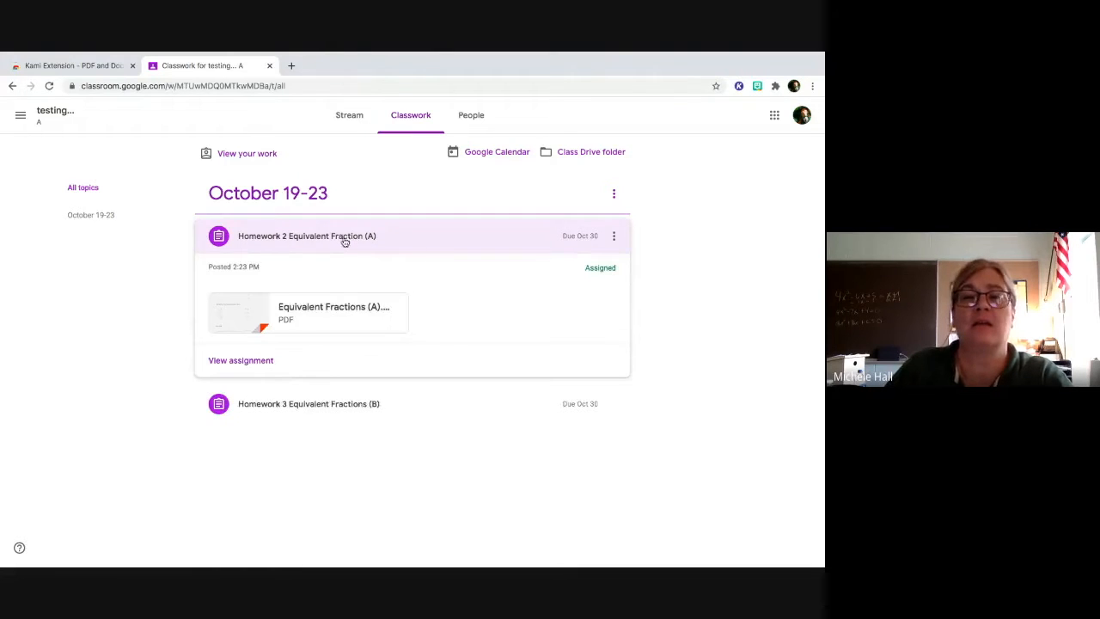
pyautogui.click(334, 307)
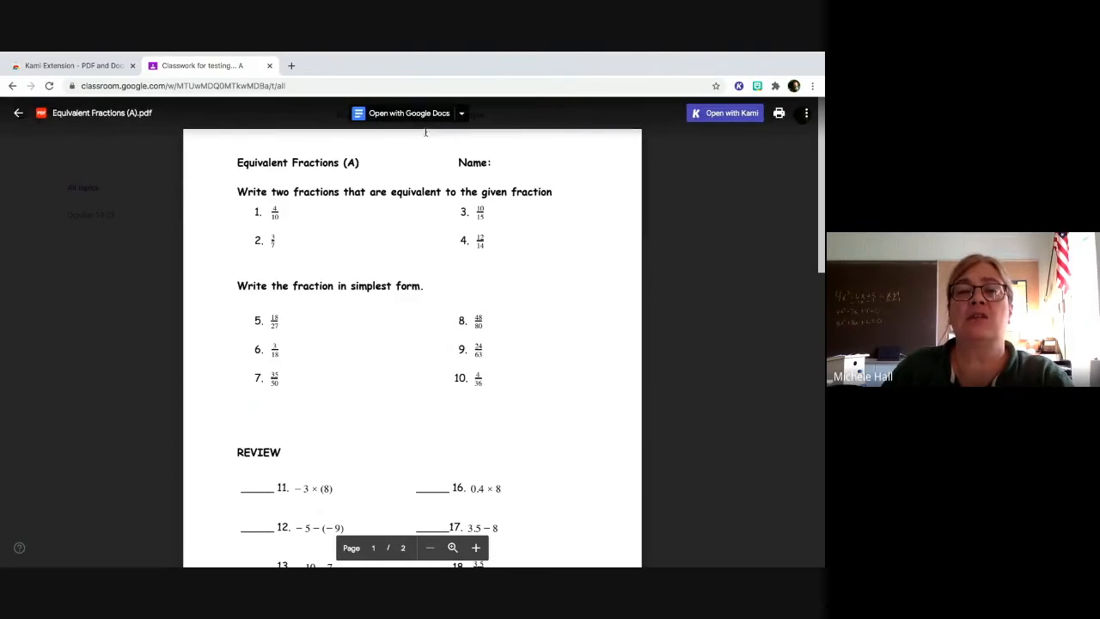
pyautogui.click(461, 113)
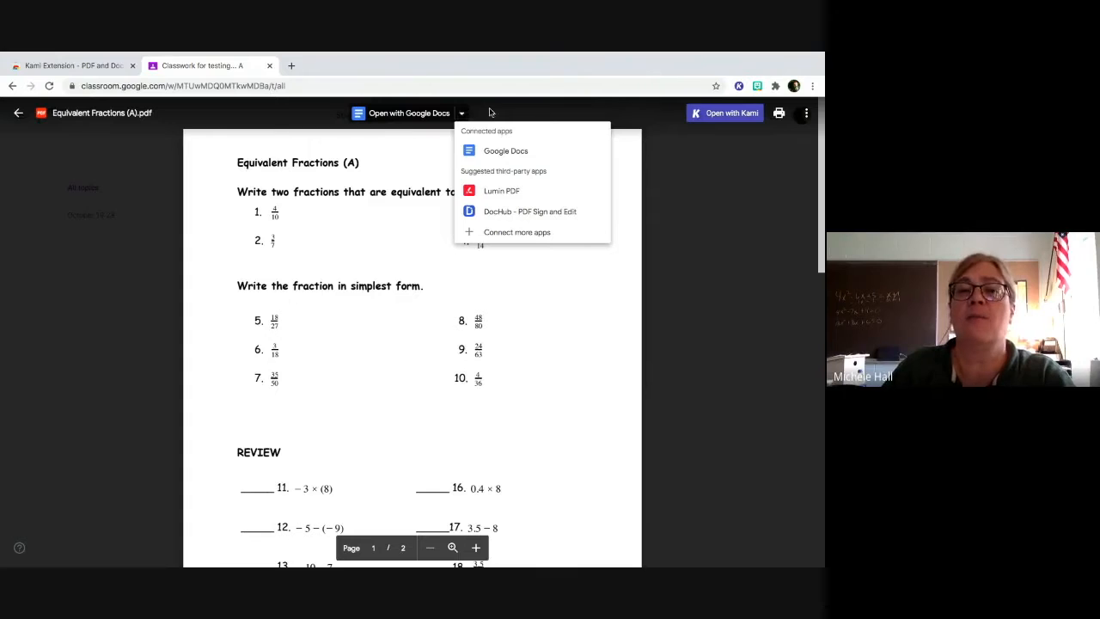
pyautogui.click(527, 112)
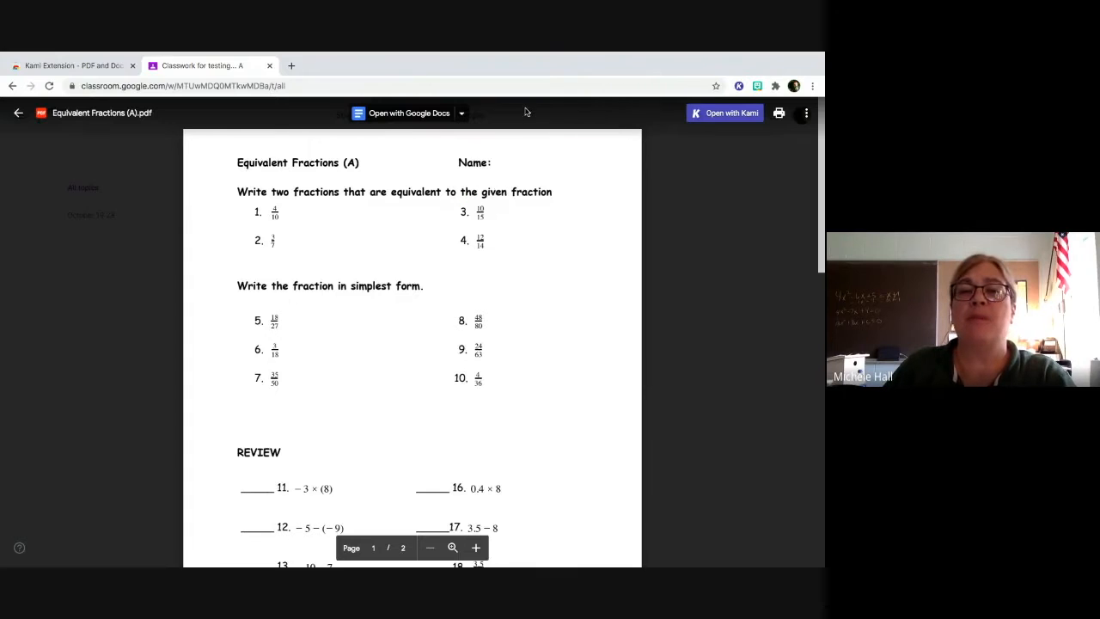
pyautogui.click(723, 114)
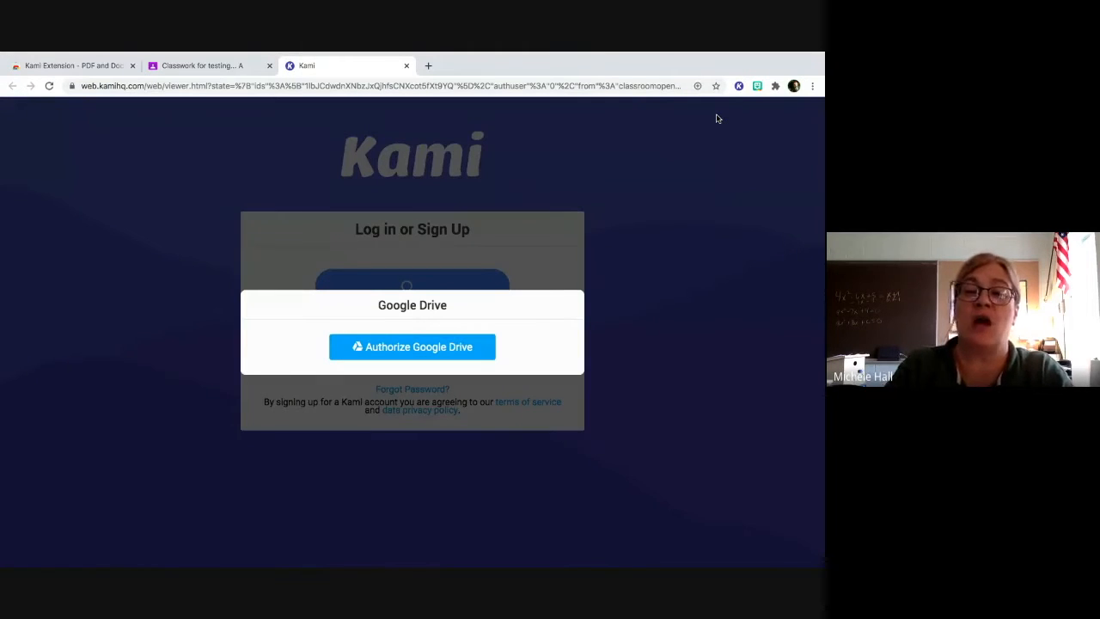
# Authorize Kami's Google Drive access with the listed Google account and allow the requested permissions.
pyautogui.click(430, 348)
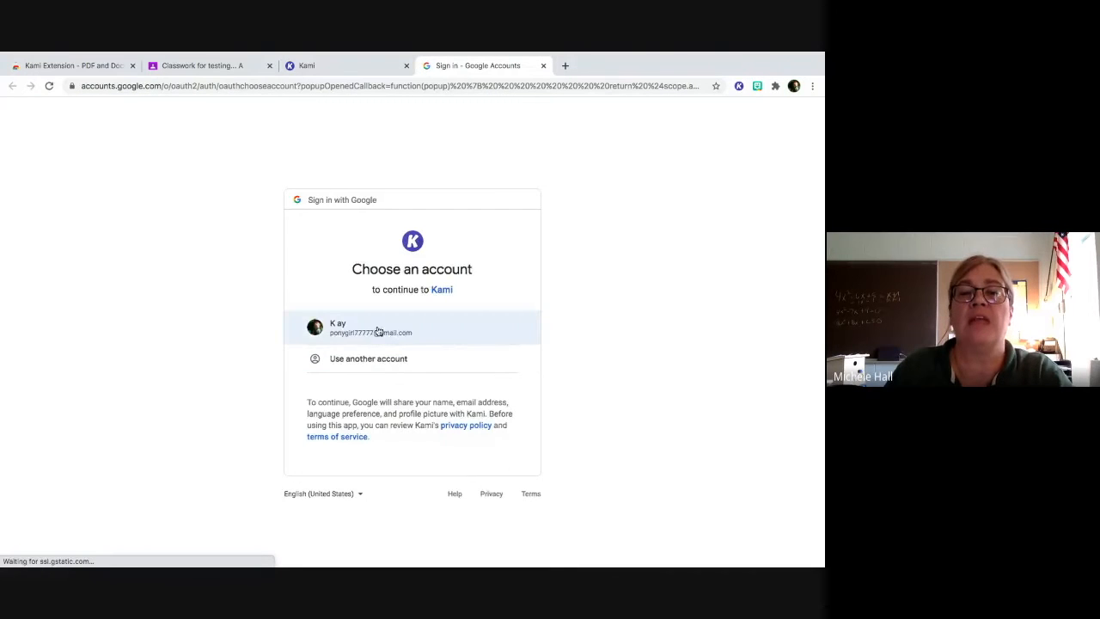
pyautogui.click(372, 324)
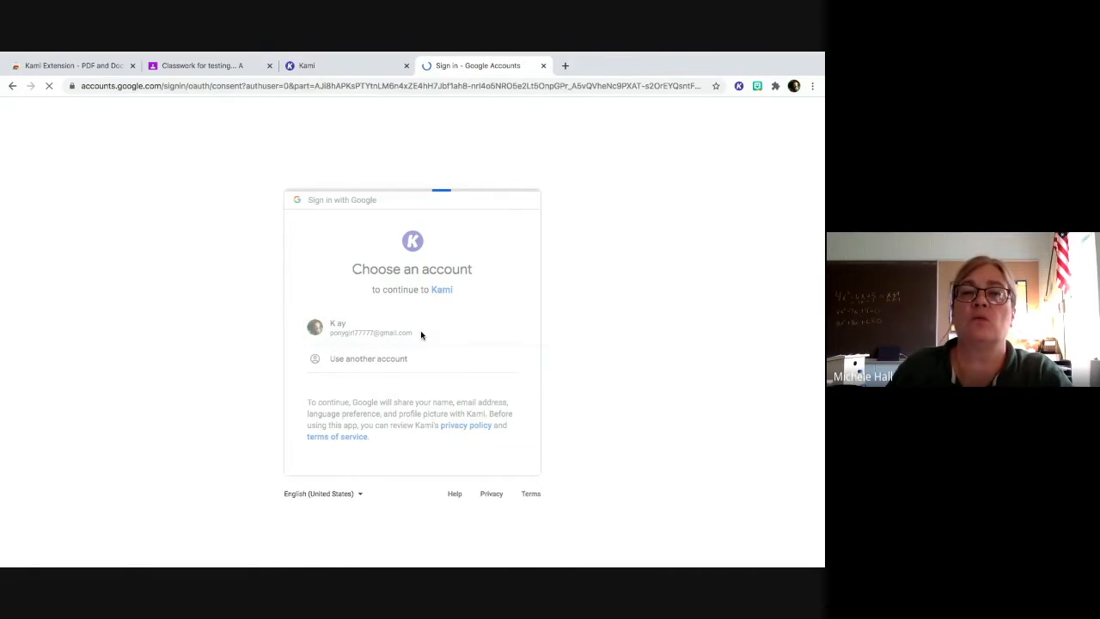
pyautogui.scroll(-2, 434, 326)
pyautogui.scroll(-3, 433, 326)
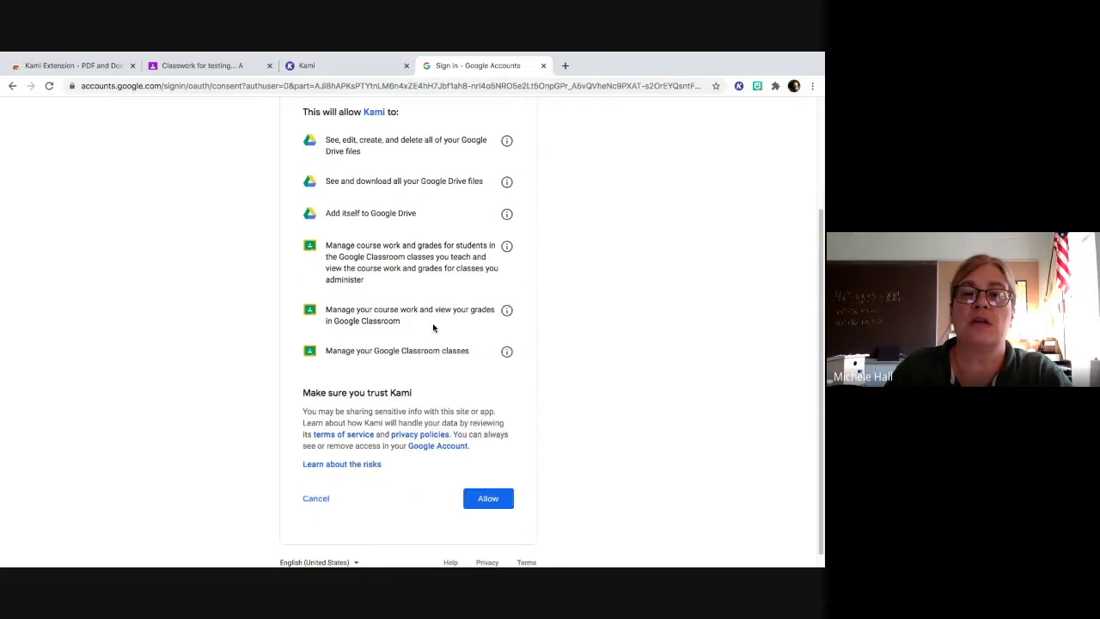
pyautogui.click(494, 496)
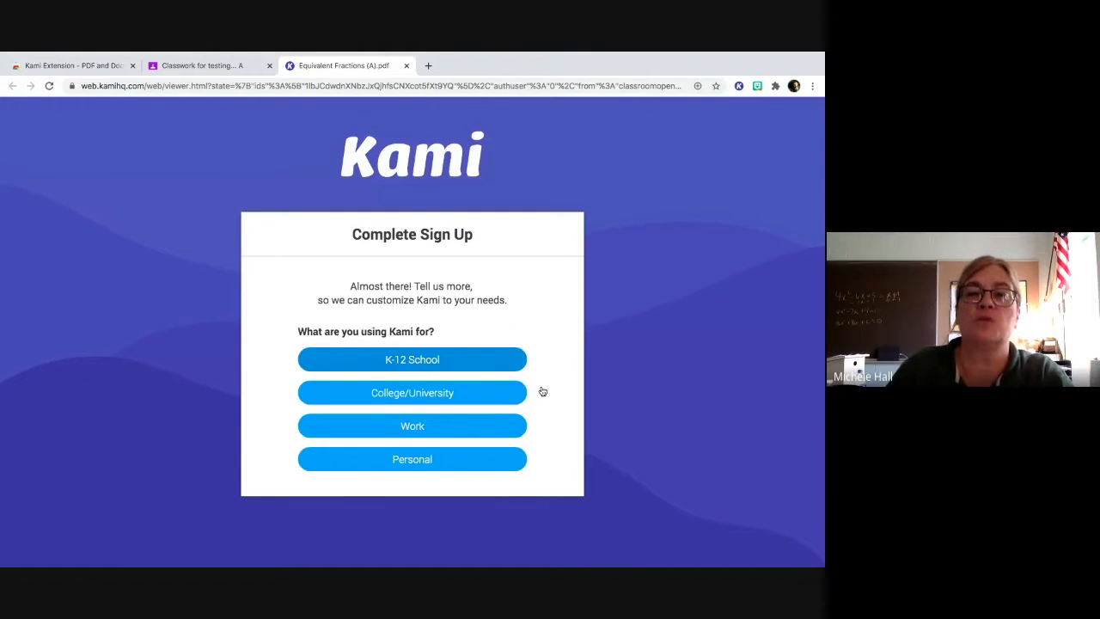
# Complete the Kami sign-up as a K-12 School student and continue past the welcome page to the worksheet.
pyautogui.click(436, 364)
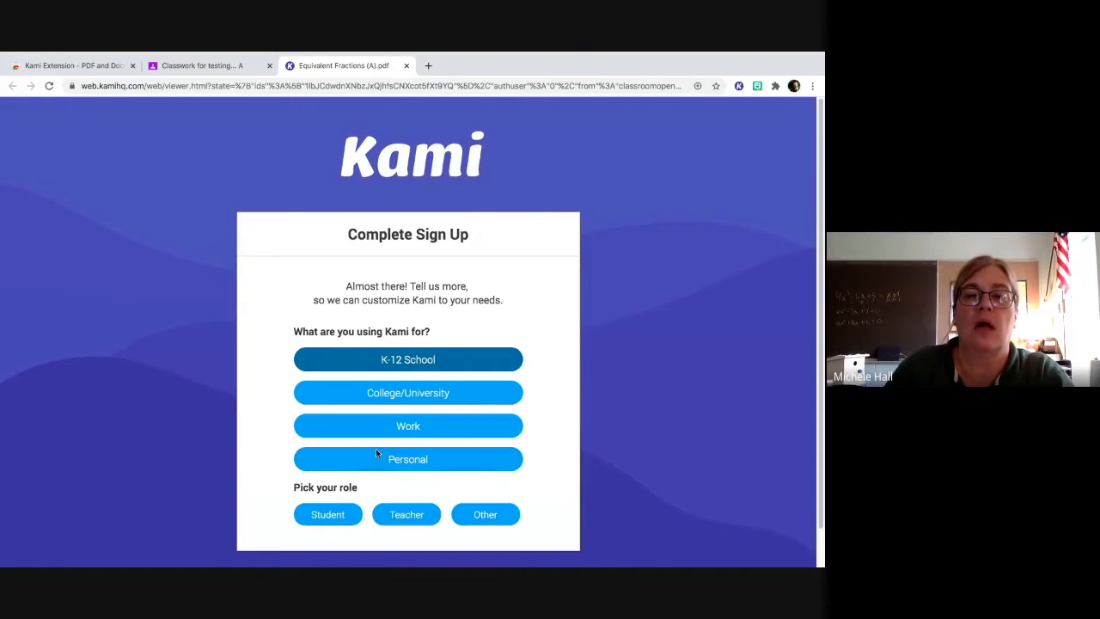
pyautogui.click(327, 513)
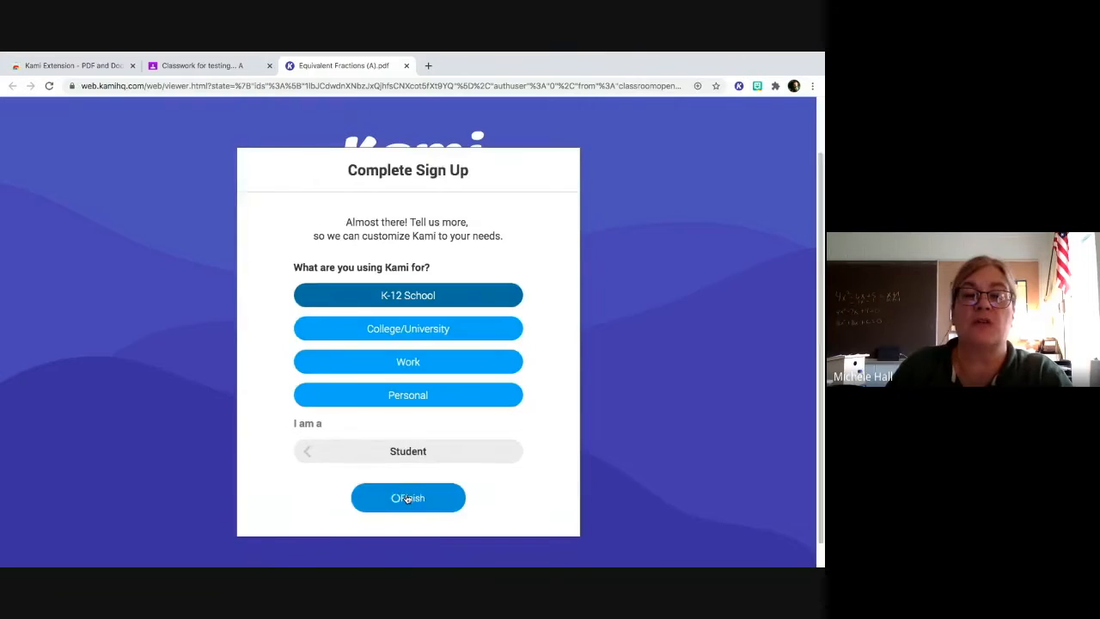
pyautogui.click(404, 497)
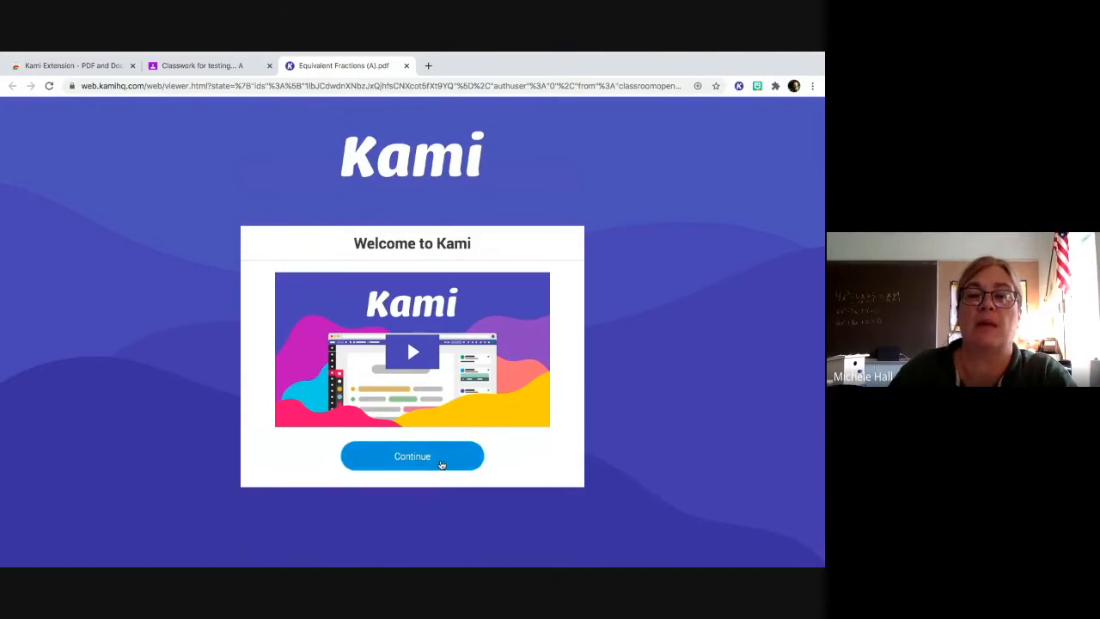
pyautogui.click(441, 464)
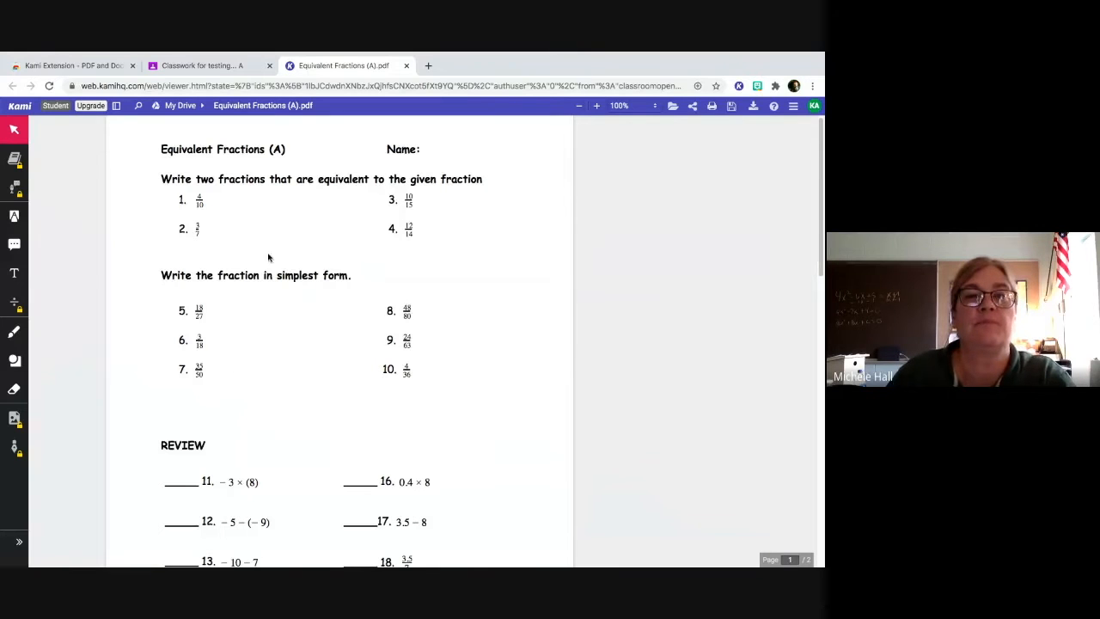
# Handwrite ÷2 beside the numerator and denominator of problem 1 and the fraction 2/10, using the pink Drawing tool at thickness 2.
pyautogui.click(14, 335)
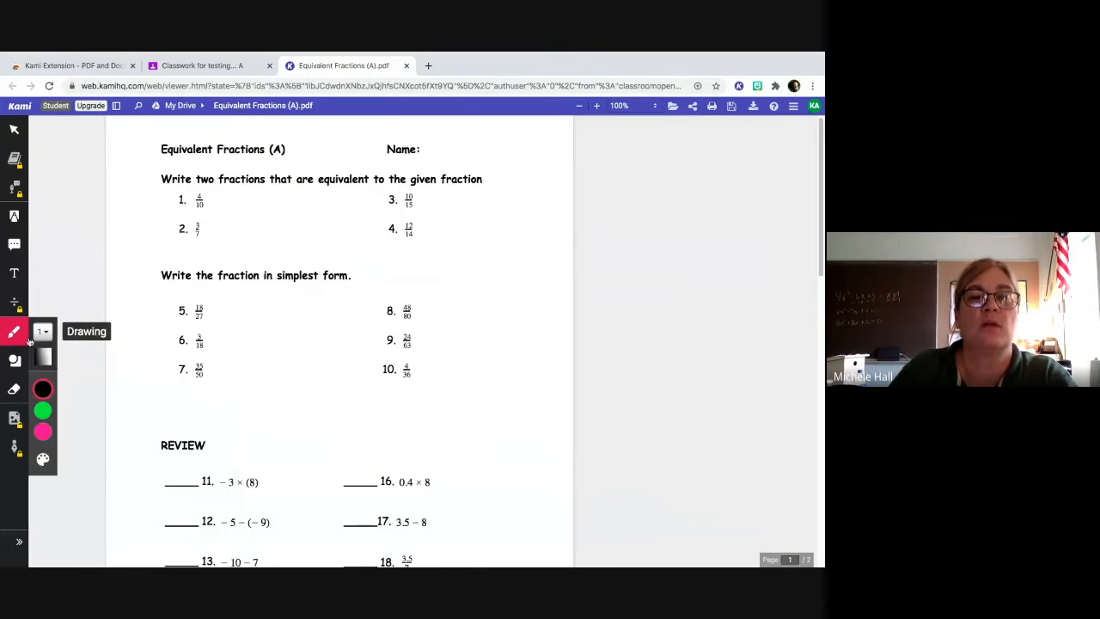
pyautogui.click(45, 332)
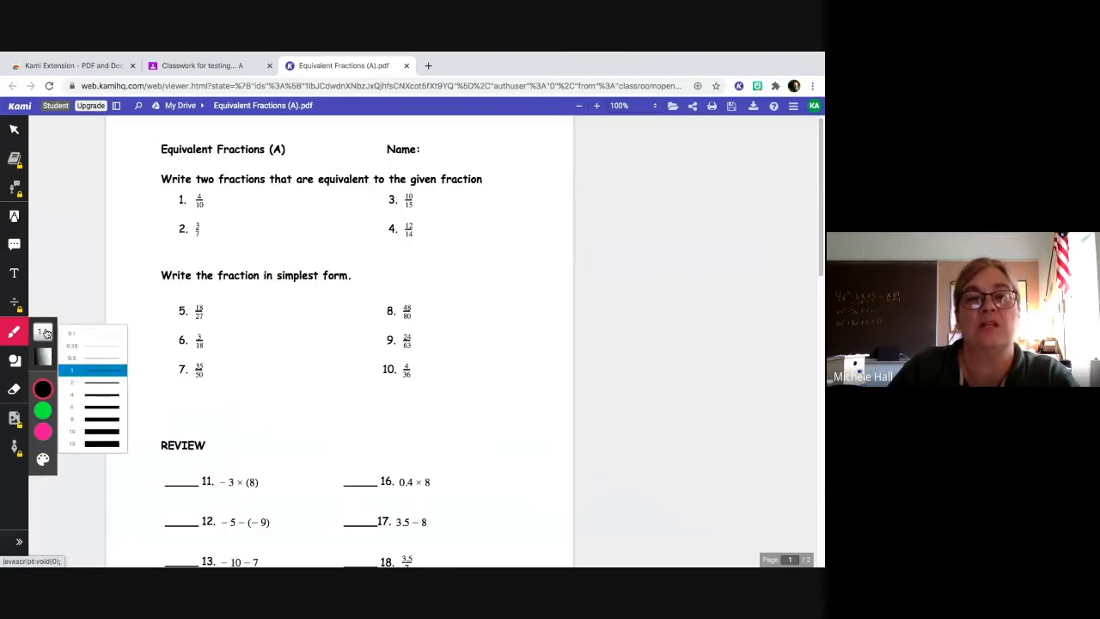
pyautogui.click(86, 381)
pyautogui.moveTo(48, 440)
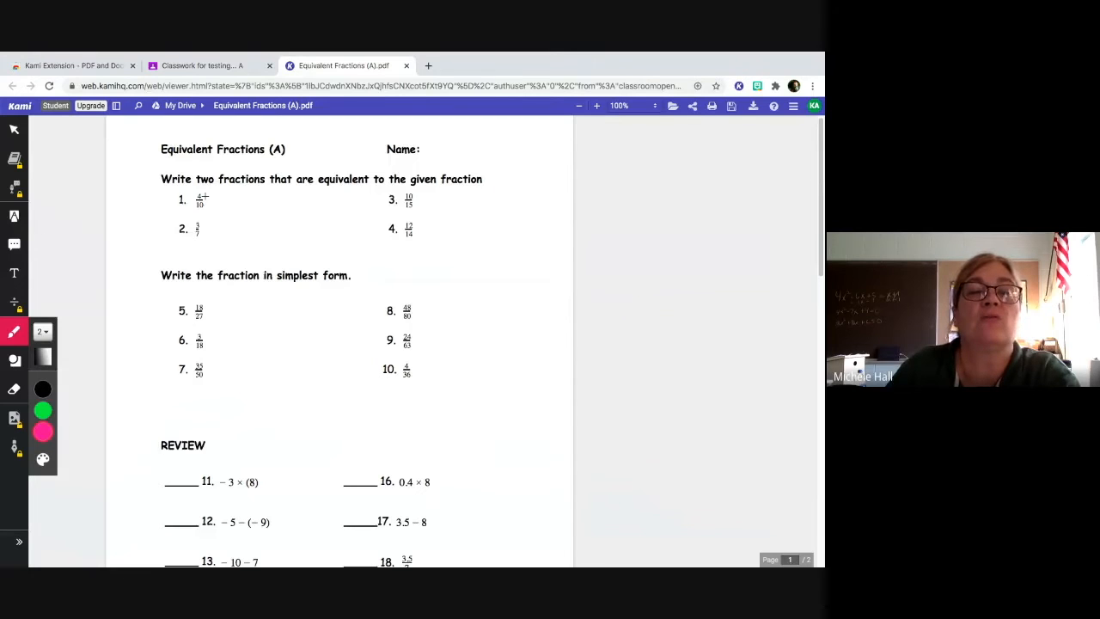
pyautogui.click(207, 192)
pyautogui.click(207, 200)
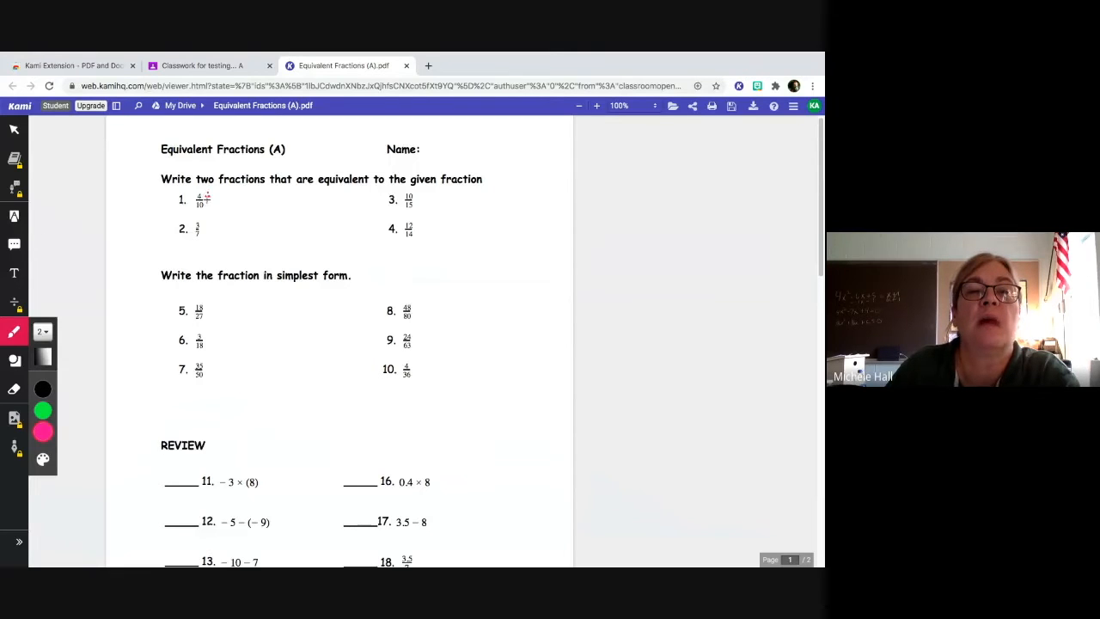
pyautogui.moveTo(212, 196); pyautogui.dragTo(219, 199)
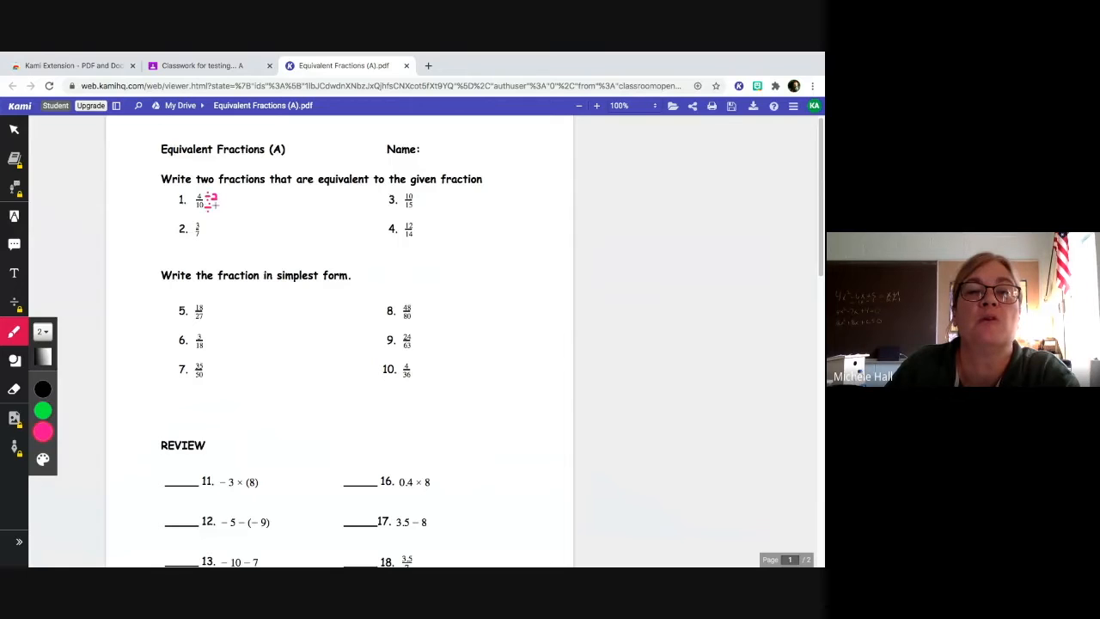
pyautogui.moveTo(213, 205)
pyautogui.mouseDown()
pyautogui.moveTo(245, 200)
pyautogui.moveTo(242, 212)
pyautogui.moveTo(232, 187)
pyautogui.moveTo(256, 189)
pyautogui.moveTo(262, 215)
pyautogui.moveTo(231, 216)
pyautogui.mouseUp()
# Create an editable copy of the worksheet and handwrite 4/10 in black beside the 2/10 answer in problem 1.
pyautogui.click(48, 395)
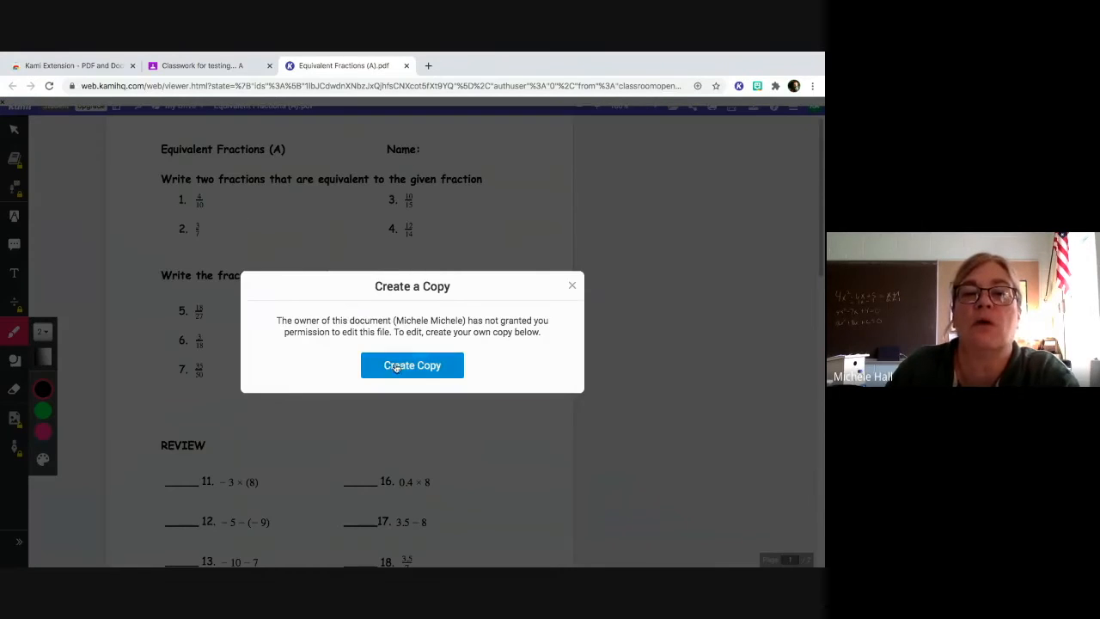
pyautogui.click(396, 366)
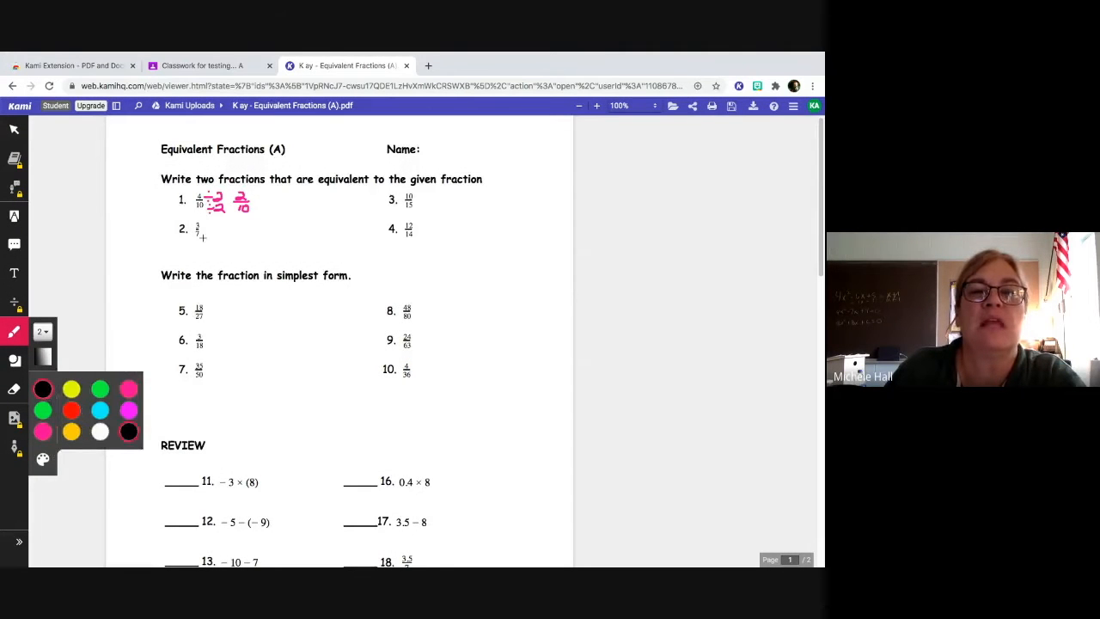
pyautogui.moveTo(271, 191); pyautogui.dragTo(273, 210)
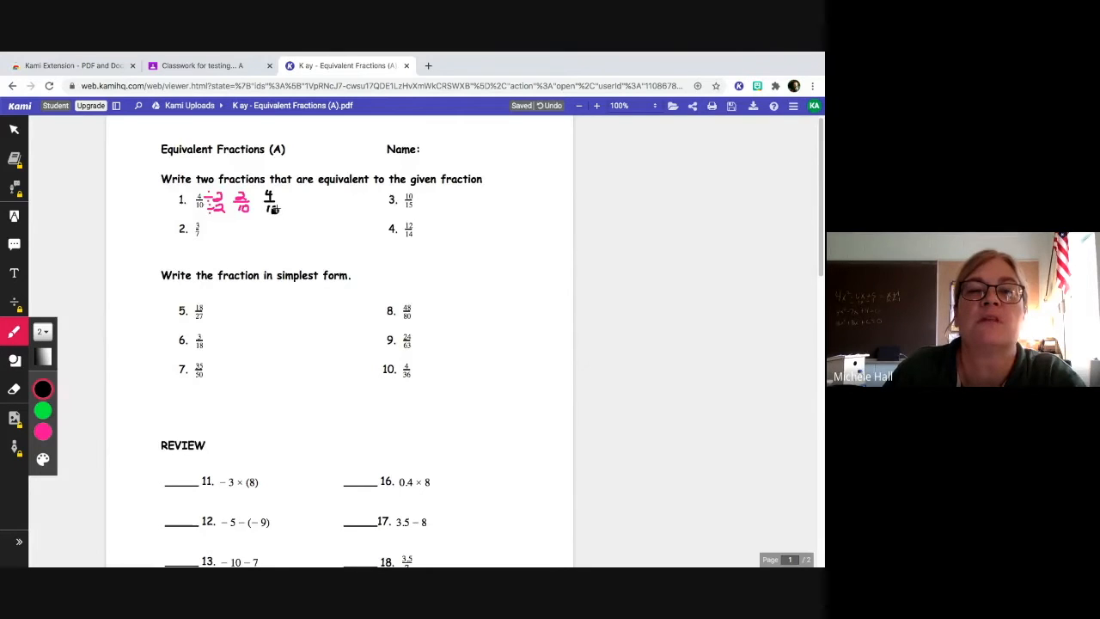
# Write ×3 beside both parts of the black 4/10 and the result 12/30 in pink, and frame both problem 1 answers with rectangles.
pyautogui.click(43, 431)
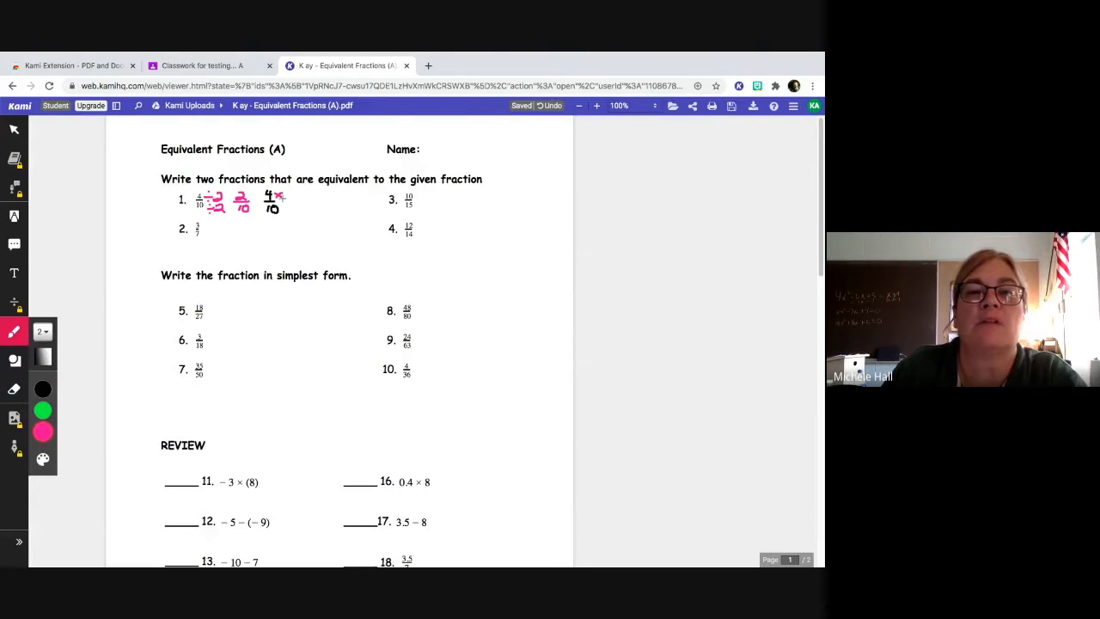
pyautogui.moveTo(288, 192)
pyautogui.mouseDown()
pyautogui.moveTo(297, 197)
pyautogui.moveTo(280, 213)
pyautogui.moveTo(290, 214)
pyautogui.mouseUp()
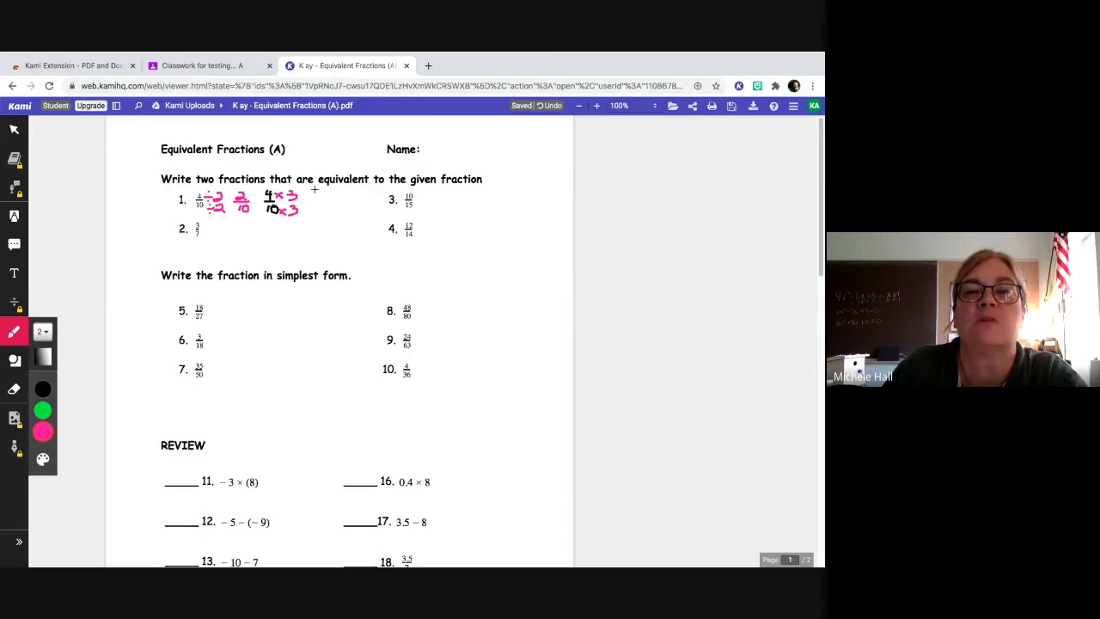
pyautogui.moveTo(318, 193)
pyautogui.mouseDown()
pyautogui.moveTo(329, 200)
pyautogui.moveTo(321, 209)
pyautogui.mouseUp()
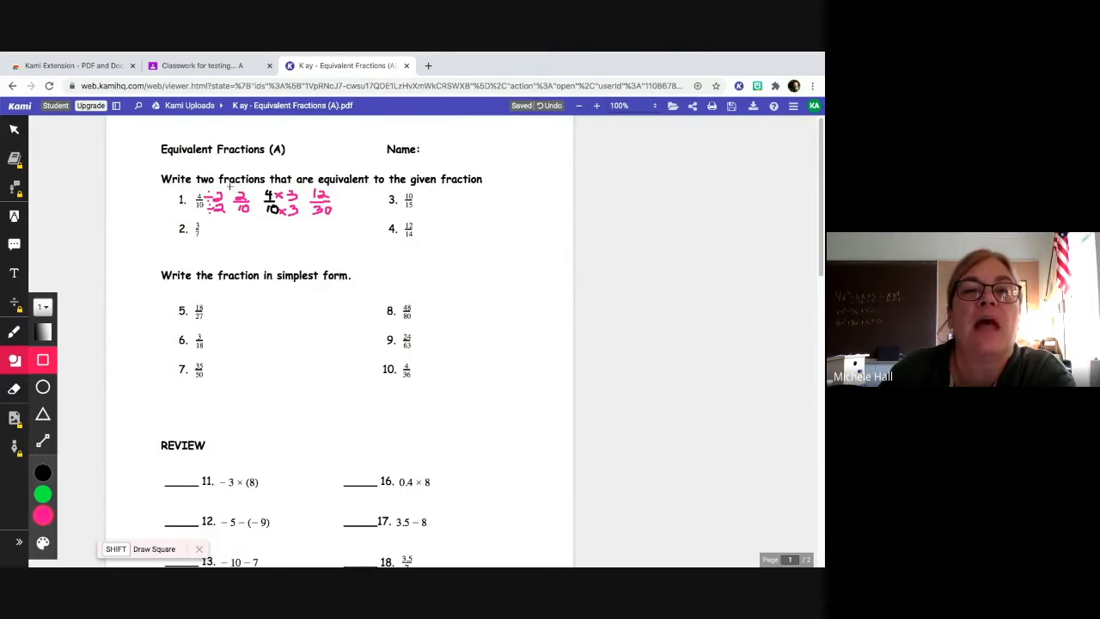
pyautogui.moveTo(230, 186); pyautogui.dragTo(255, 218)
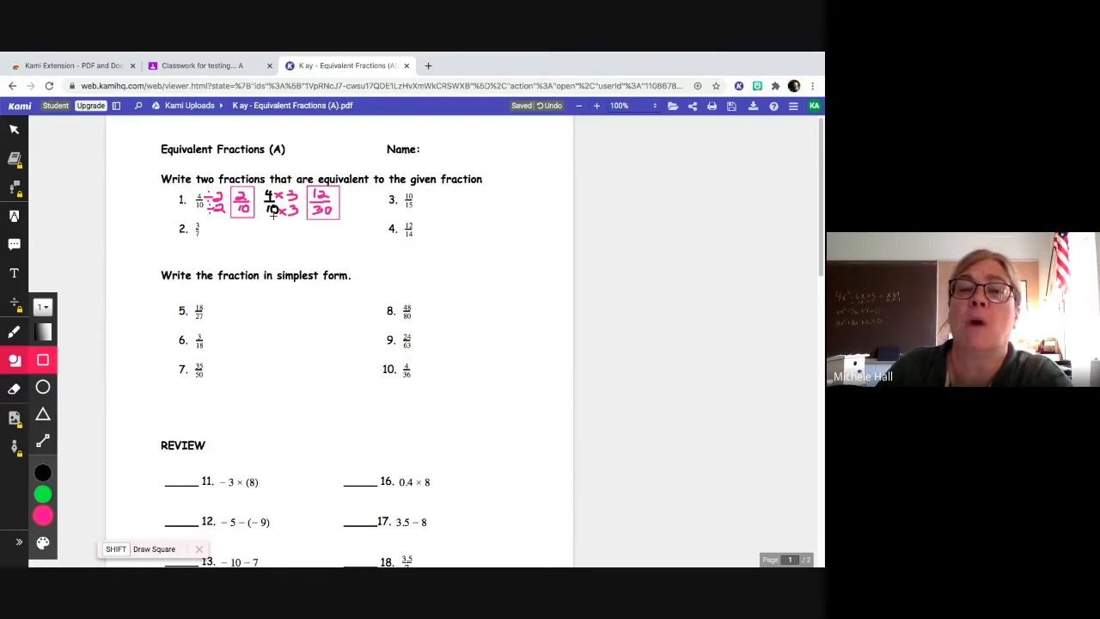
# Handwrite ÷9 beside both parts of problem 5 and the answer 2/3 in pink, and frame the answer with a rectangle.
pyautogui.click(13, 331)
pyautogui.moveTo(43, 390)
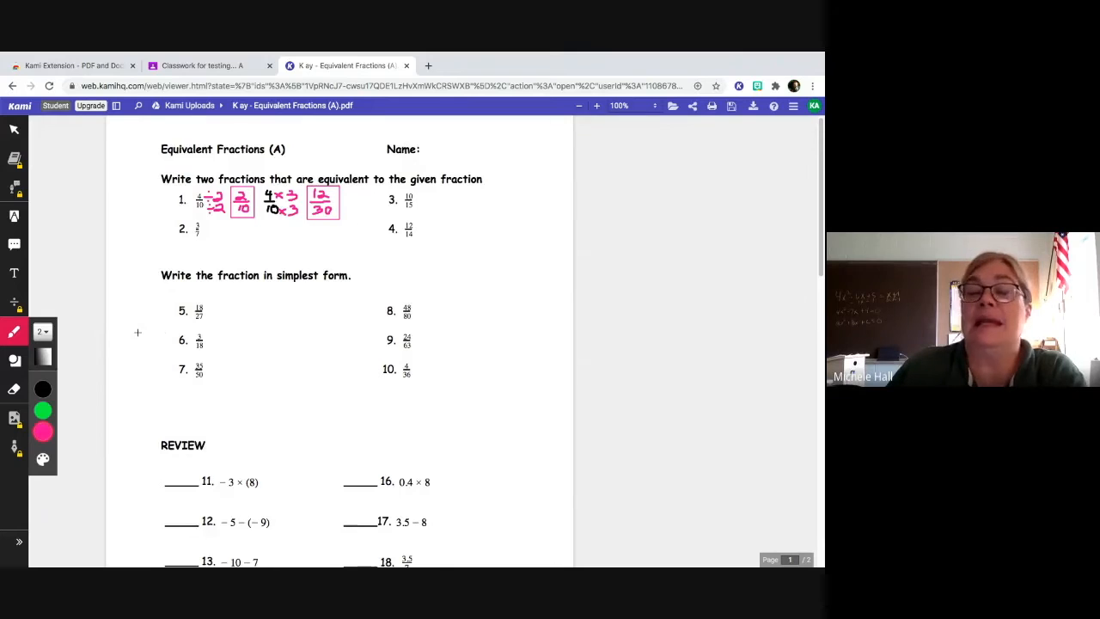
pyautogui.moveTo(210, 306)
pyautogui.mouseDown()
pyautogui.moveTo(221, 313)
pyautogui.moveTo(213, 321)
pyautogui.mouseUp()
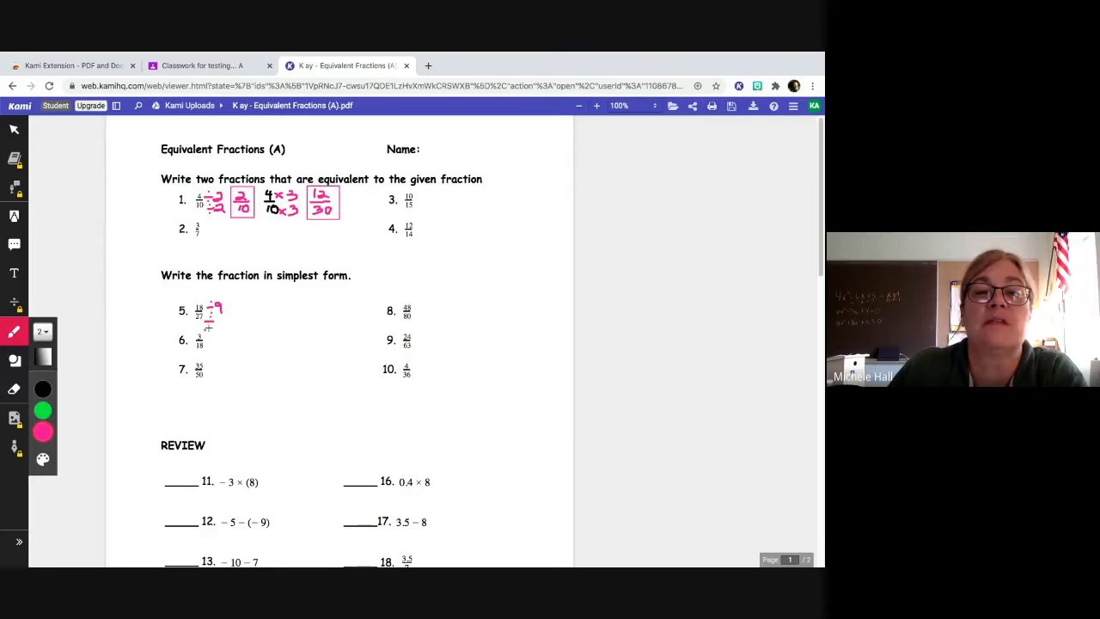
pyautogui.moveTo(220, 318); pyautogui.dragTo(222, 328)
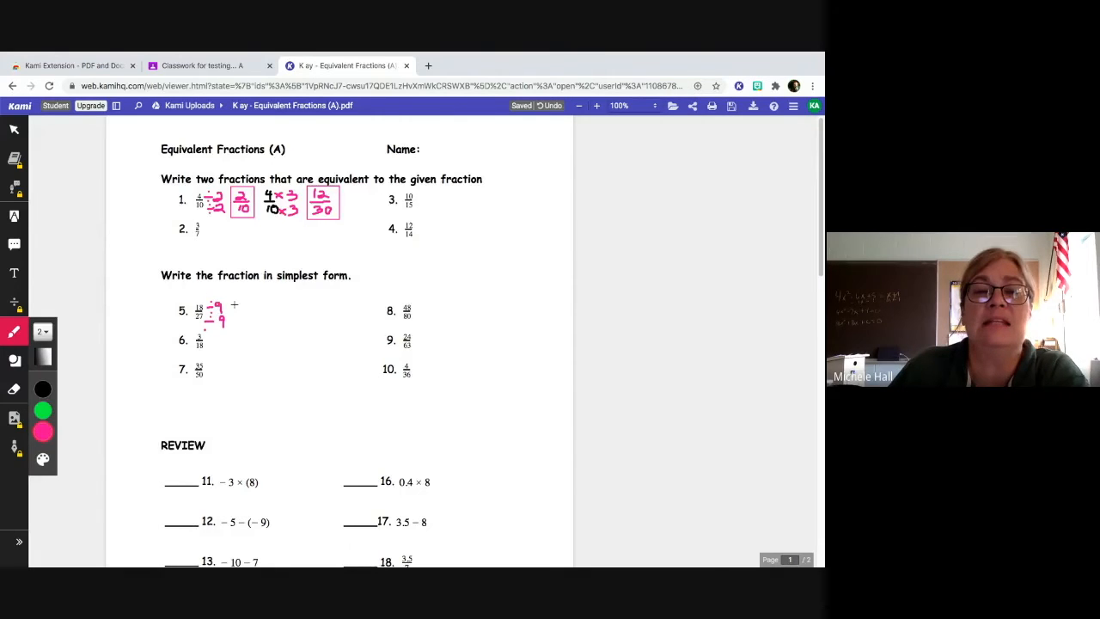
pyautogui.moveTo(243, 303)
pyautogui.mouseDown()
pyautogui.moveTo(256, 314)
pyautogui.moveTo(244, 323)
pyautogui.mouseUp()
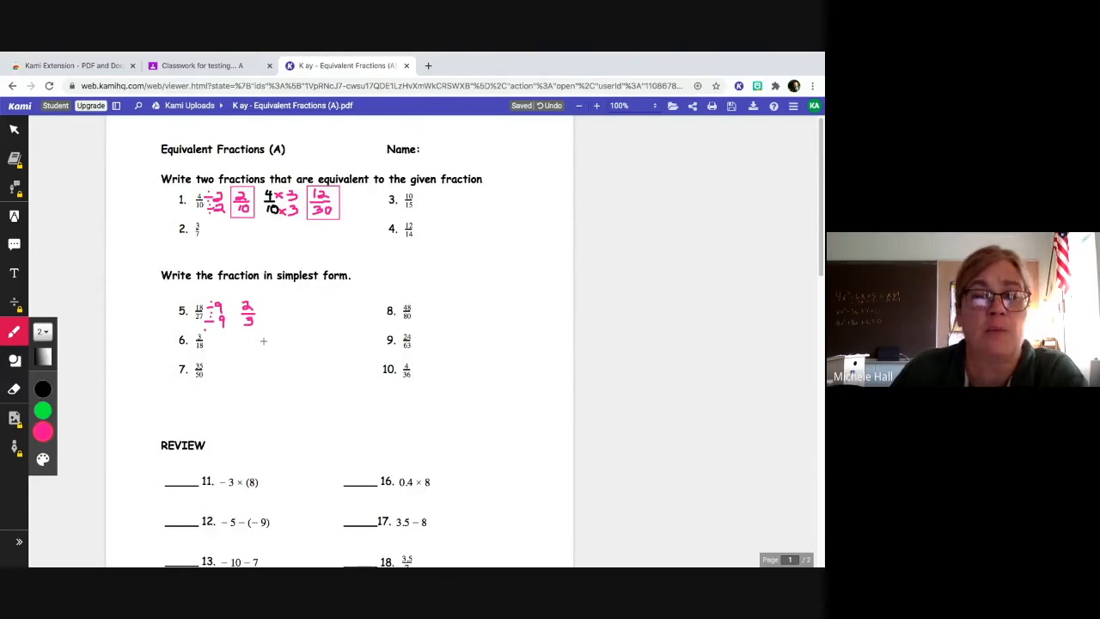
pyautogui.click(13, 359)
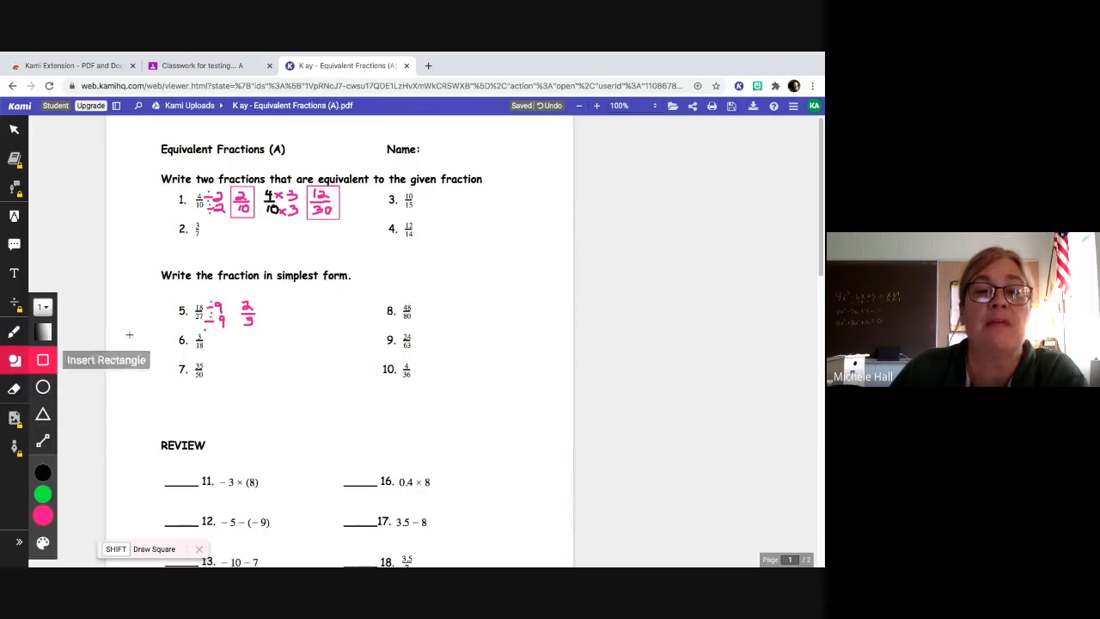
pyautogui.moveTo(235, 298); pyautogui.dragTo(261, 333)
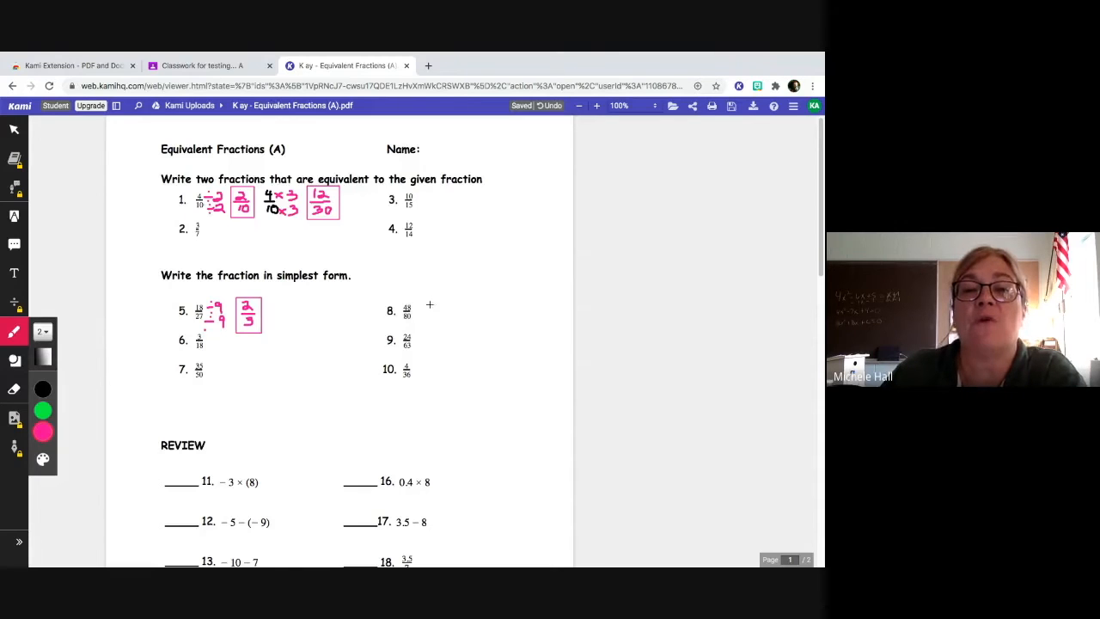
# Handwrite 24/40 in pink beside problem 8, ÷8 for both parts and the answer 3/5, and frame the answer with a rectangle.
pyautogui.moveTo(423, 303); pyautogui.dragTo(443, 313)
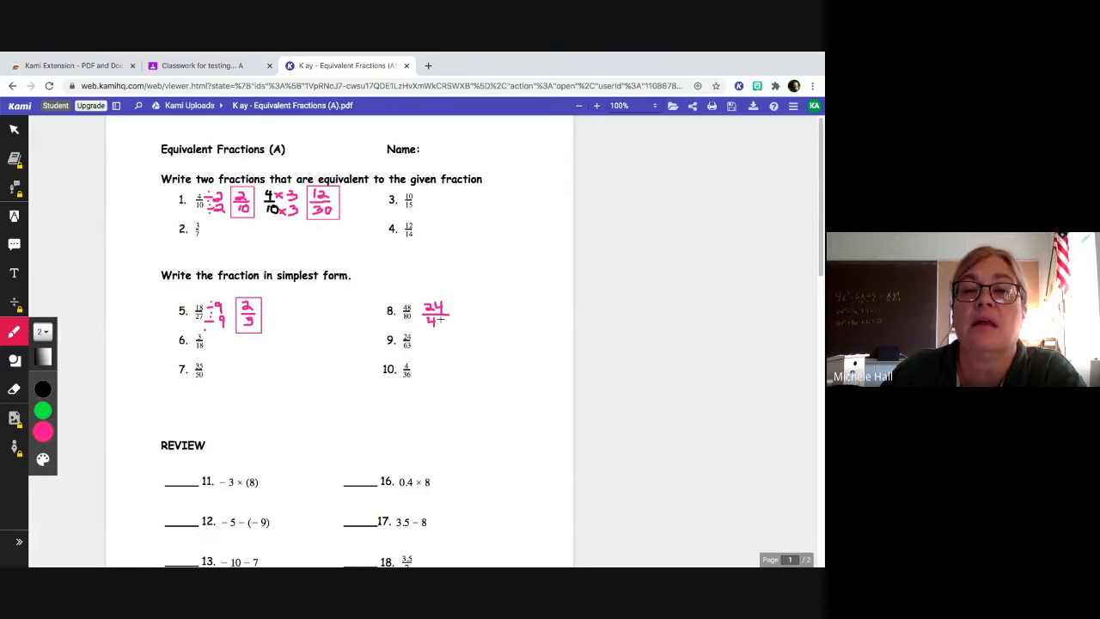
pyautogui.moveTo(438, 322); pyautogui.dragTo(439, 319)
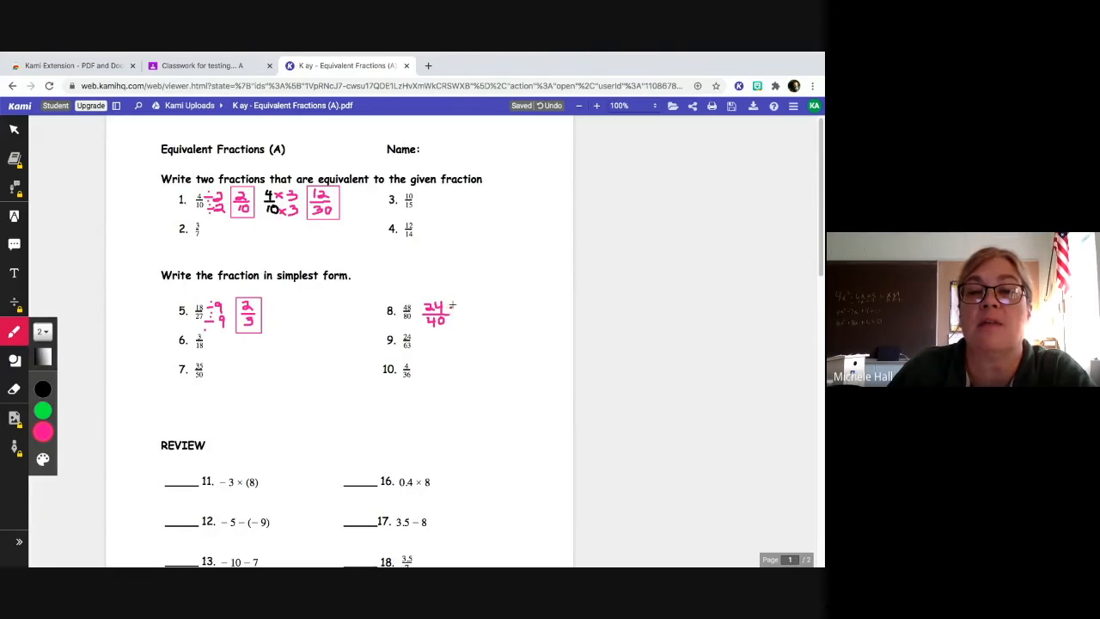
pyautogui.moveTo(463, 312)
pyautogui.mouseDown()
pyautogui.moveTo(453, 321)
pyautogui.moveTo(468, 328)
pyautogui.moveTo(464, 321)
pyautogui.moveTo(502, 305)
pyautogui.moveTo(497, 324)
pyautogui.moveTo(505, 305)
pyautogui.moveTo(514, 330)
pyautogui.mouseUp()
pyautogui.click(15, 359)
pyautogui.scroll(-3, 473, 460)
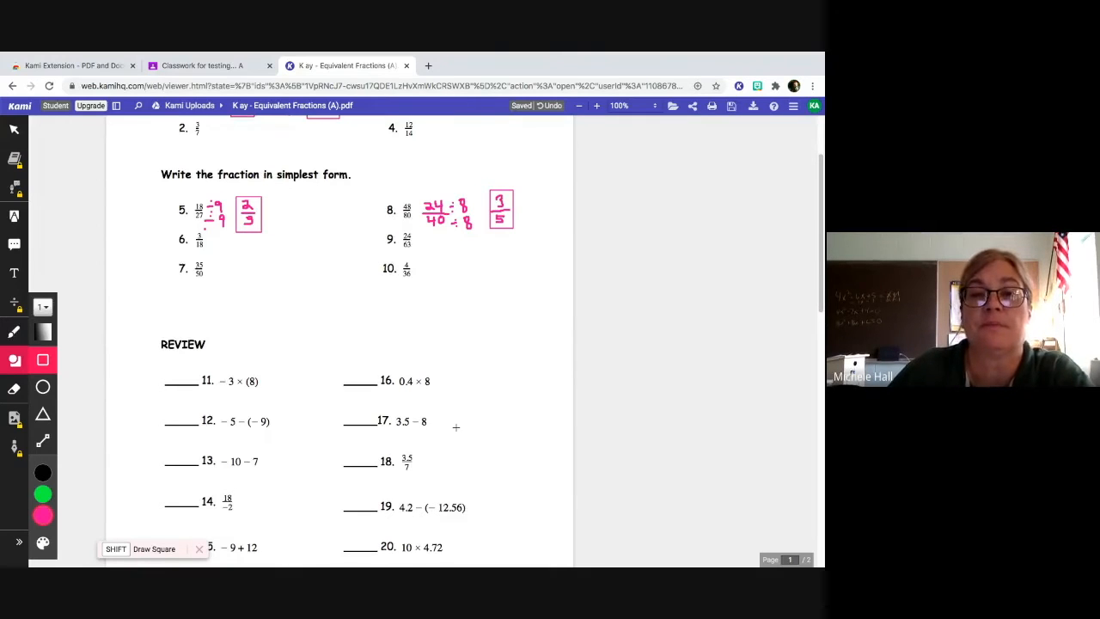
pyautogui.scroll(3, 456, 427)
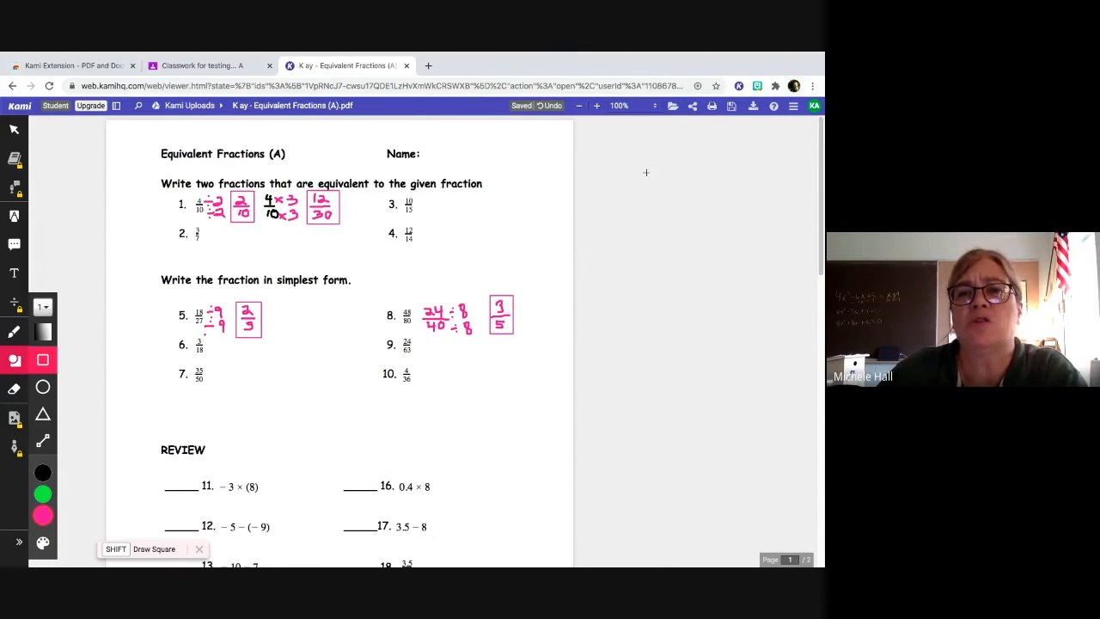
# Save the annotated worksheet's unsaved changes to Google Drive immediately.
pyautogui.click(731, 107)
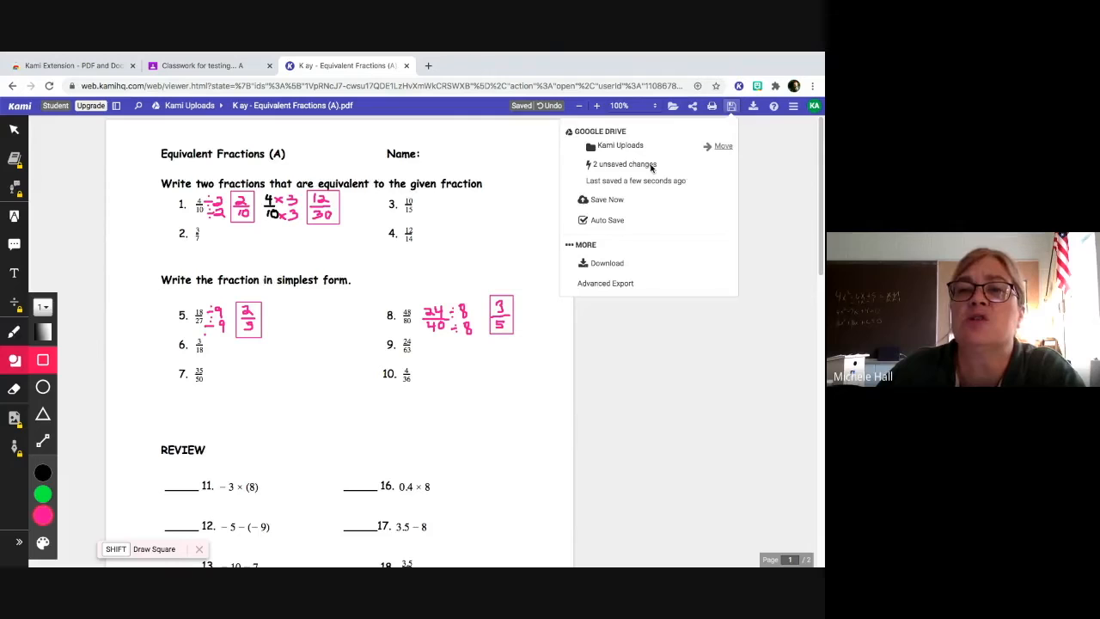
pyautogui.click(607, 199)
pyautogui.click(770, 146)
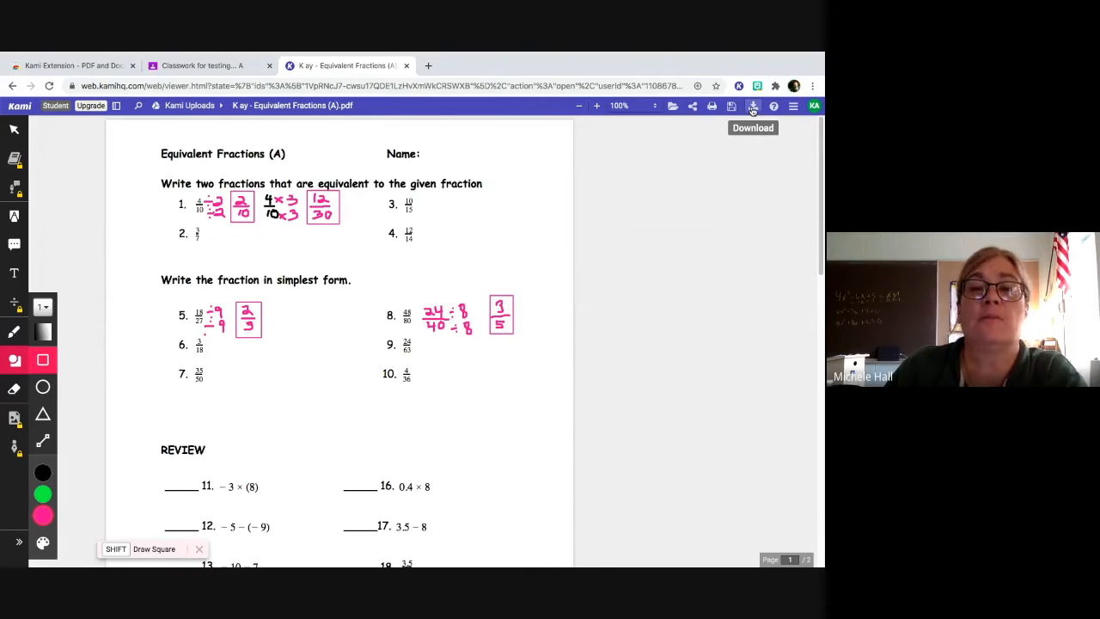
# Export all pages of the worksheet as a PDF with all annotations to Google Drive.
pyautogui.click(753, 106)
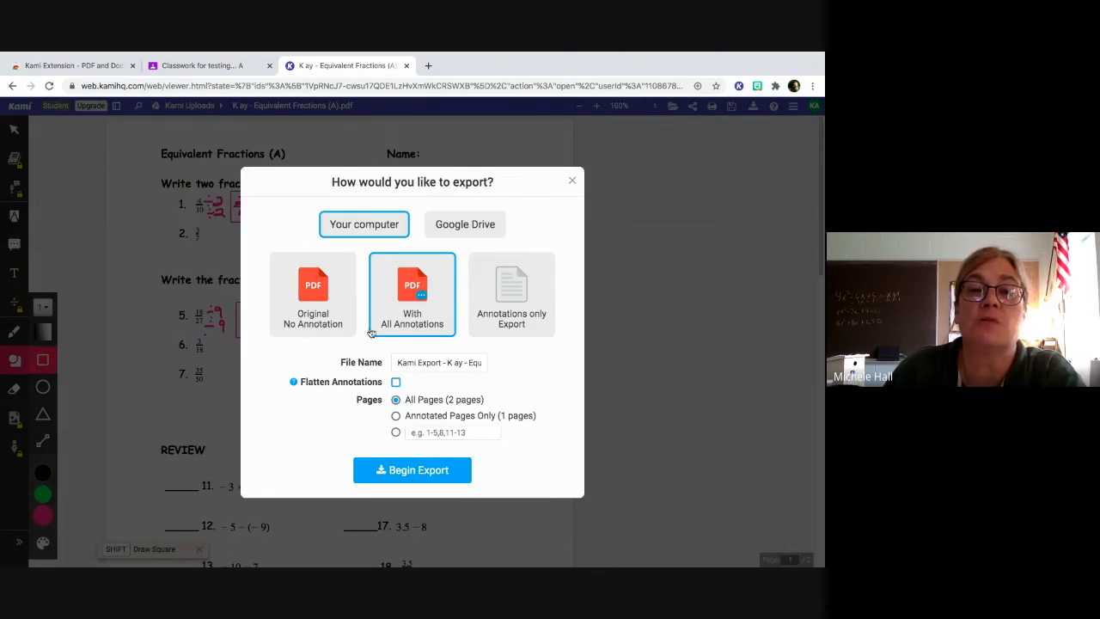
pyautogui.click(320, 301)
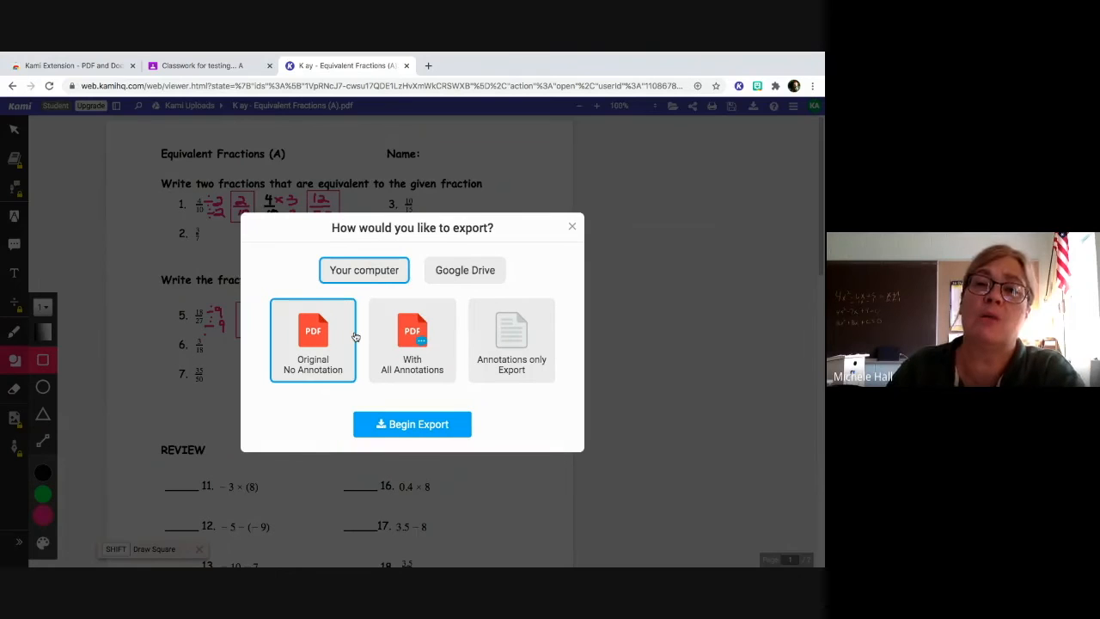
pyautogui.click(415, 336)
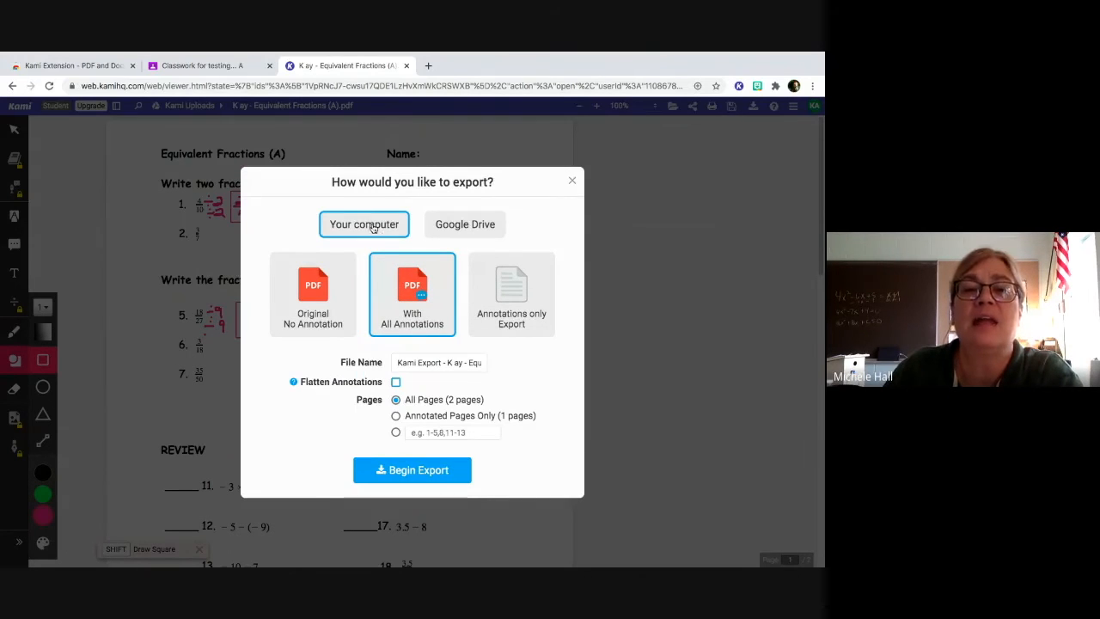
pyautogui.click(479, 225)
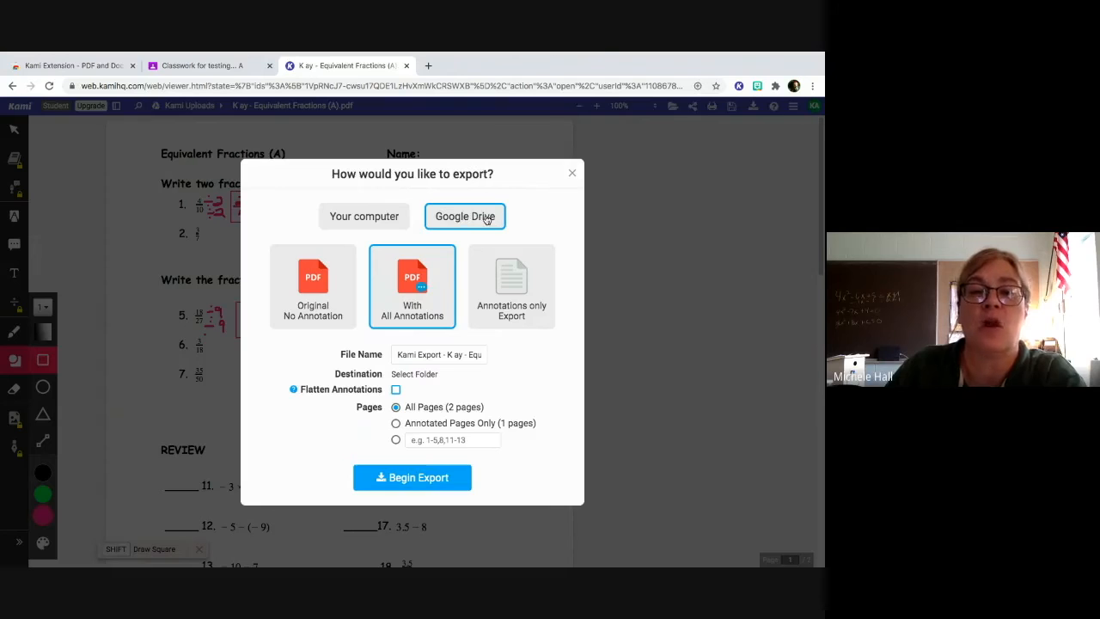
pyautogui.click(414, 477)
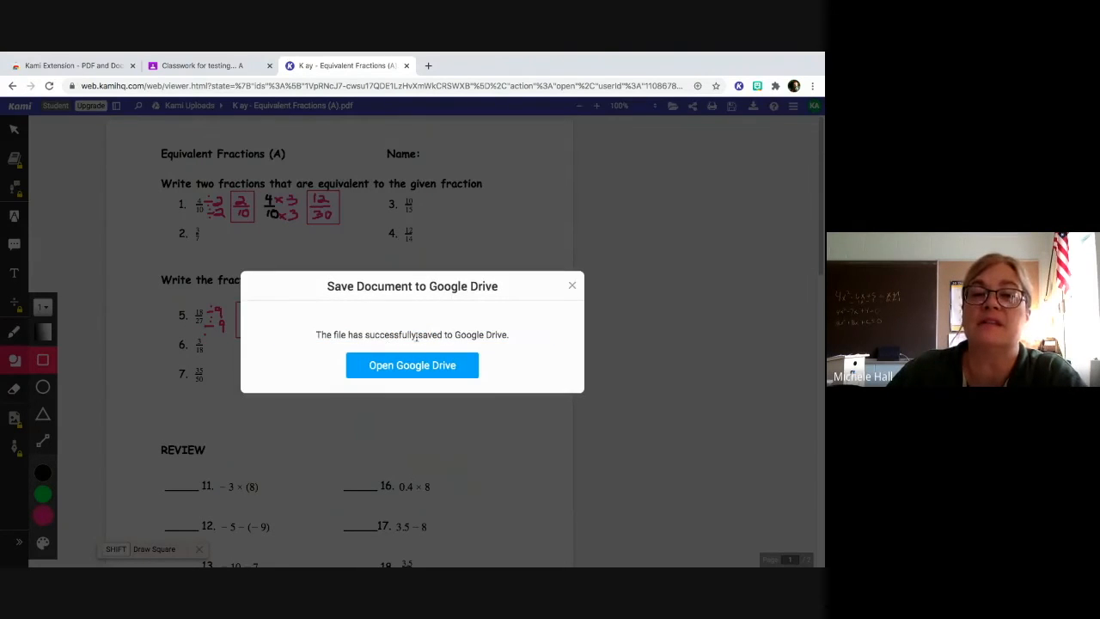
# Switch to Google Classroom, close the worksheet preview and open the Homework 2 Equivalent Fraction (A) assignment page.
pyautogui.click(213, 65)
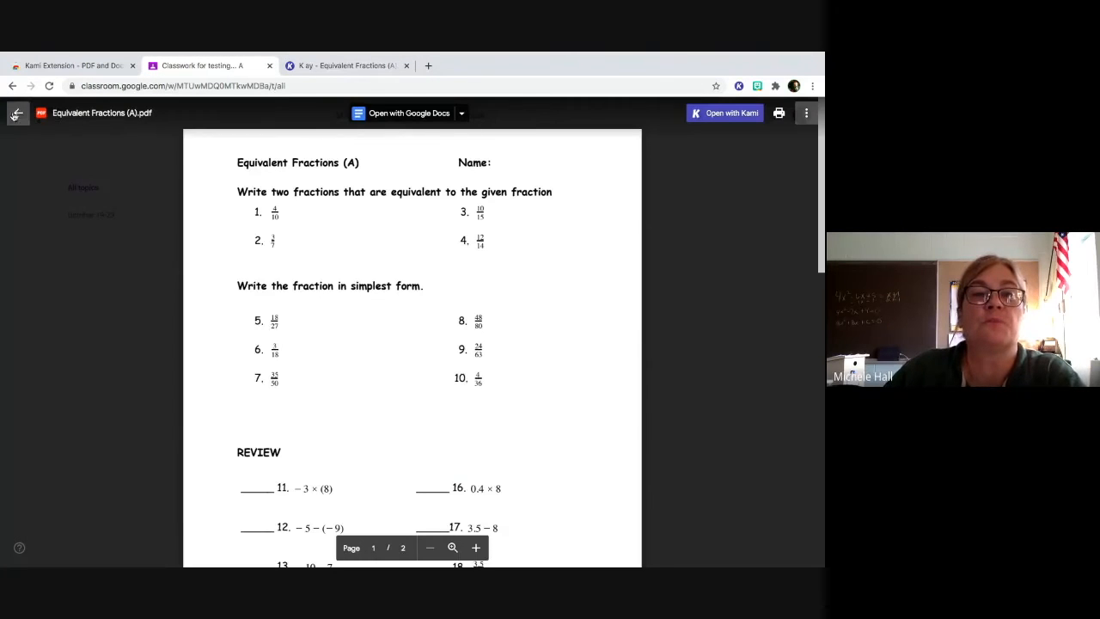
pyautogui.click(15, 115)
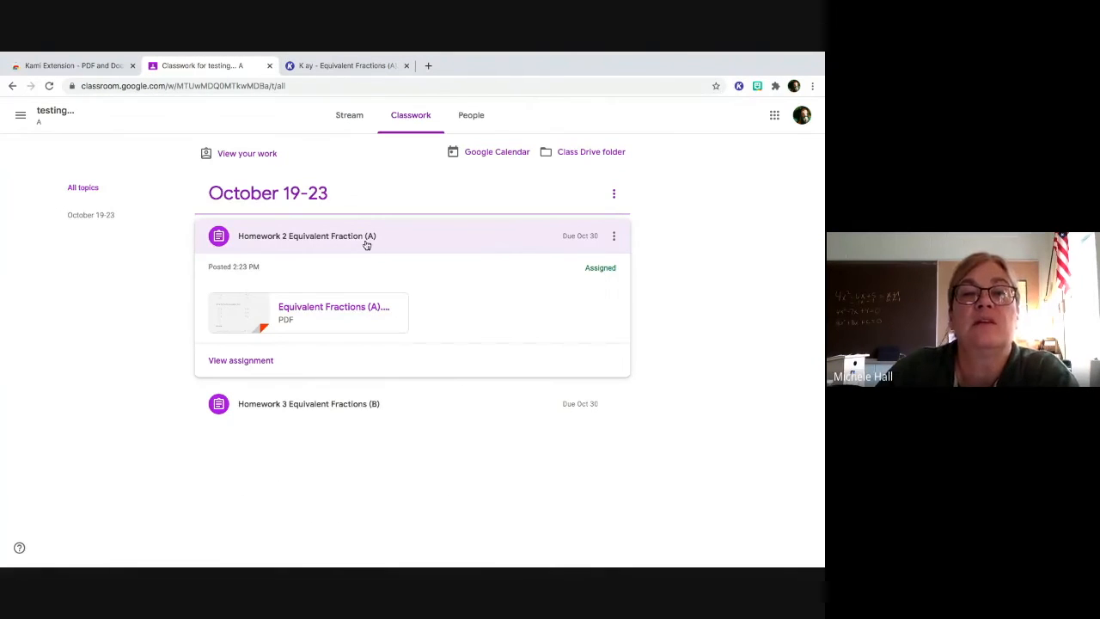
pyautogui.click(247, 361)
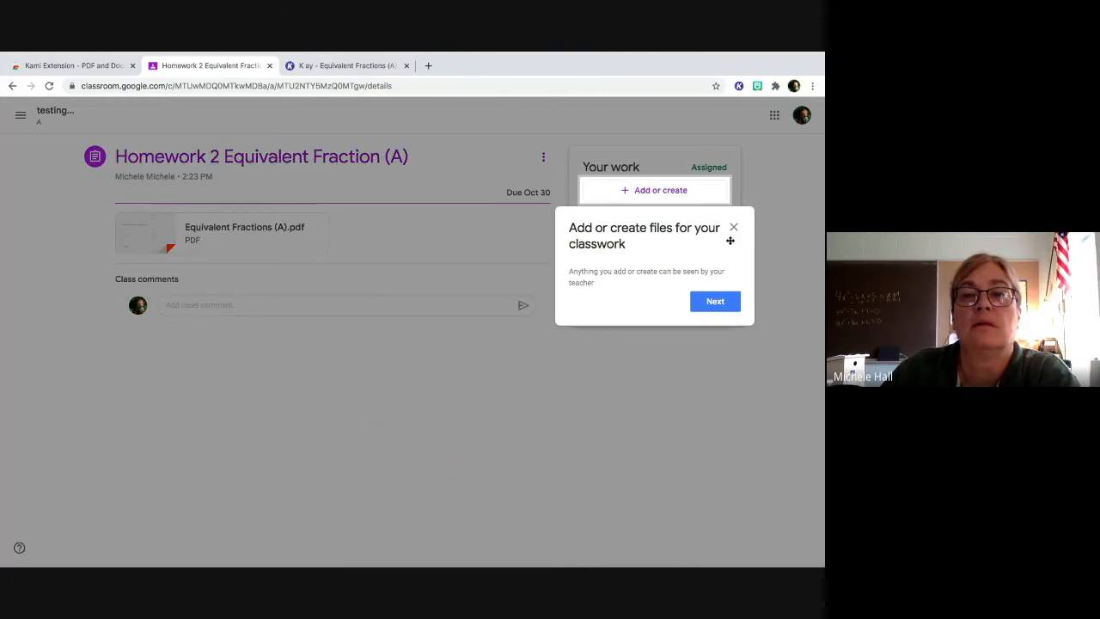
pyautogui.click(732, 227)
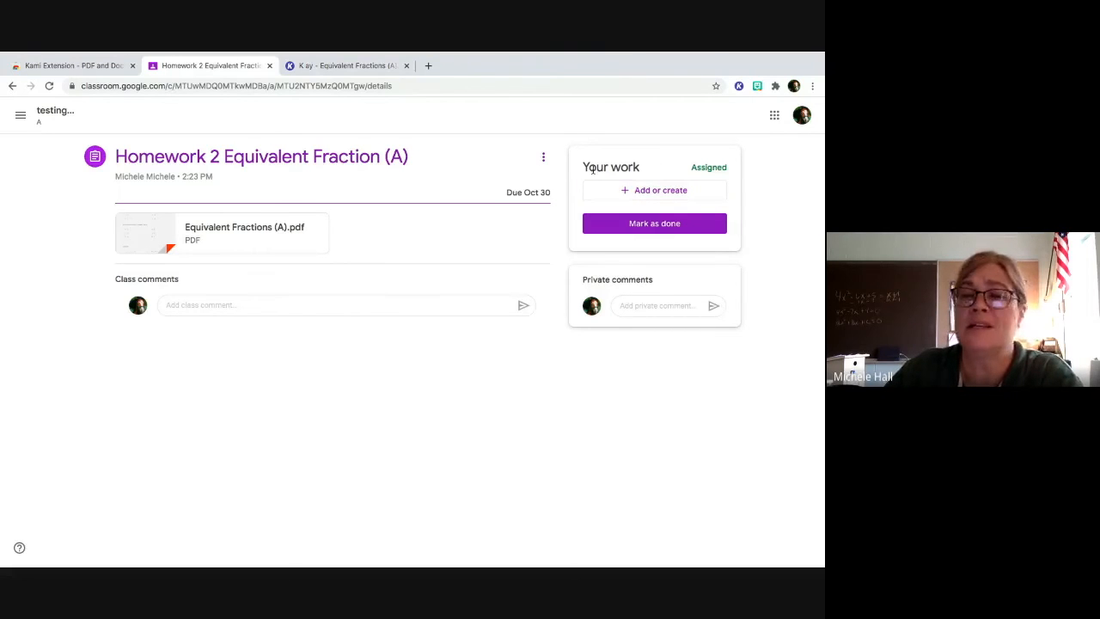
# Attach the Kami Export PDF from the Kami Uploads folder in Google Drive to the assignment.
pyautogui.click(640, 193)
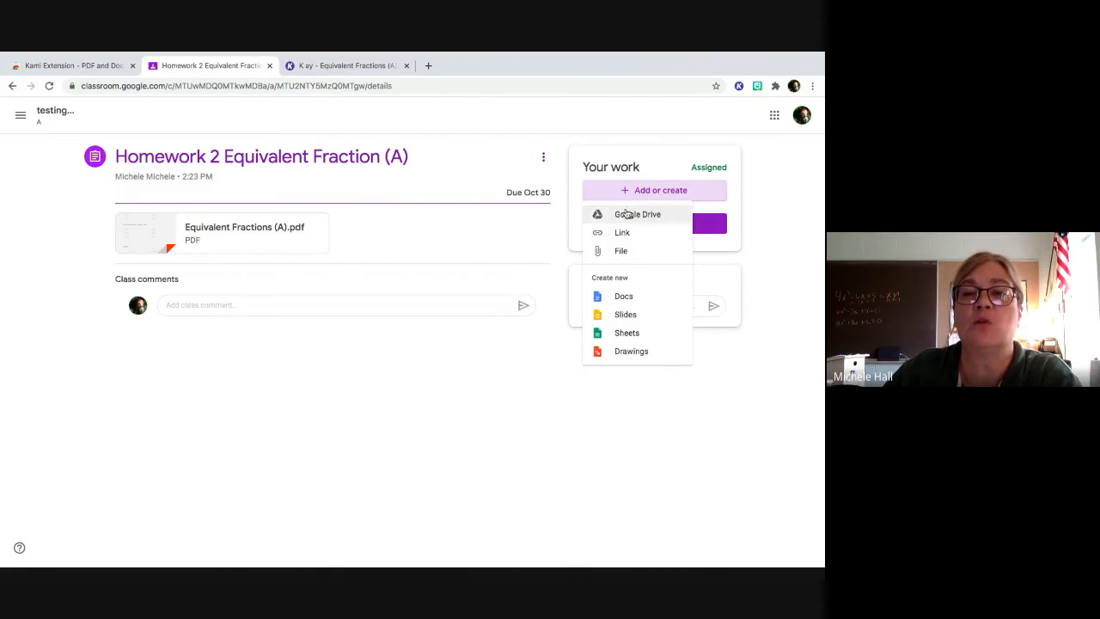
pyautogui.click(631, 214)
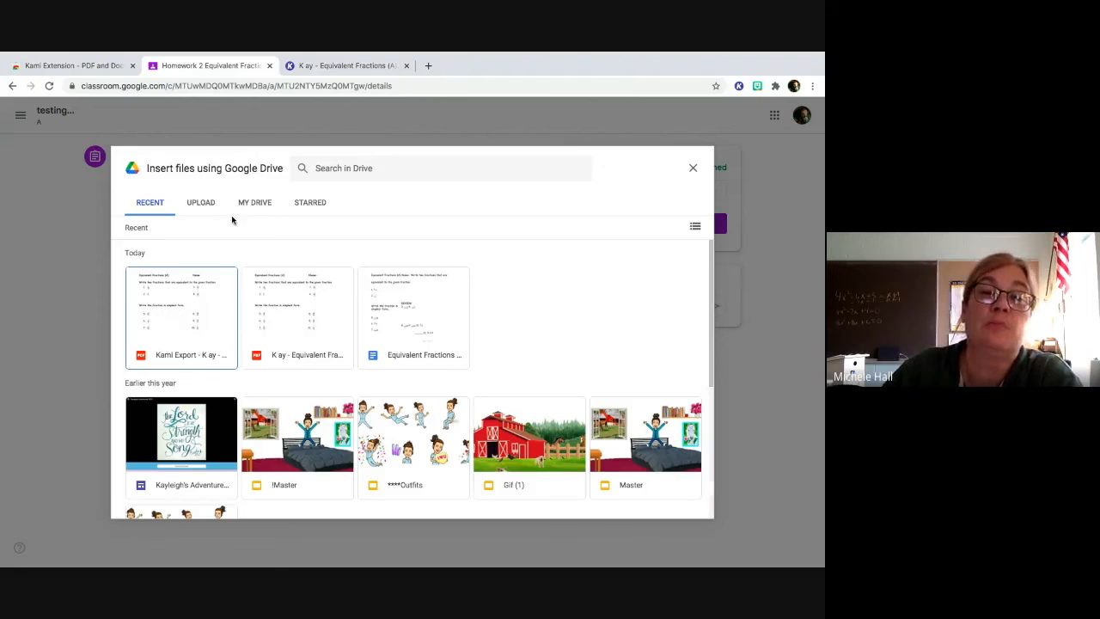
pyautogui.click(258, 203)
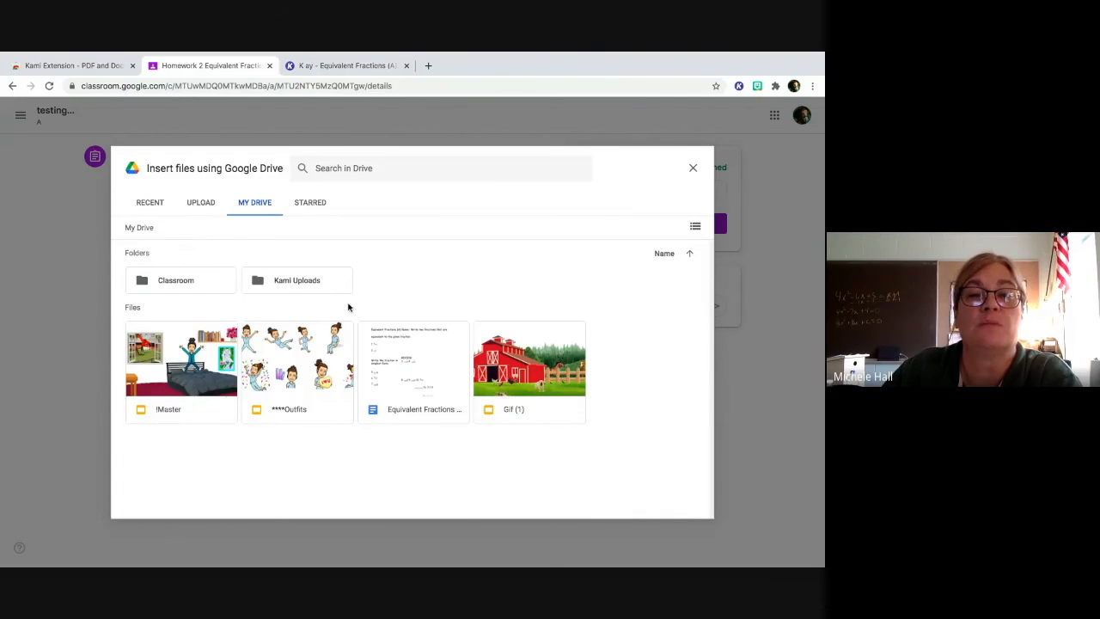
pyautogui.click(293, 284)
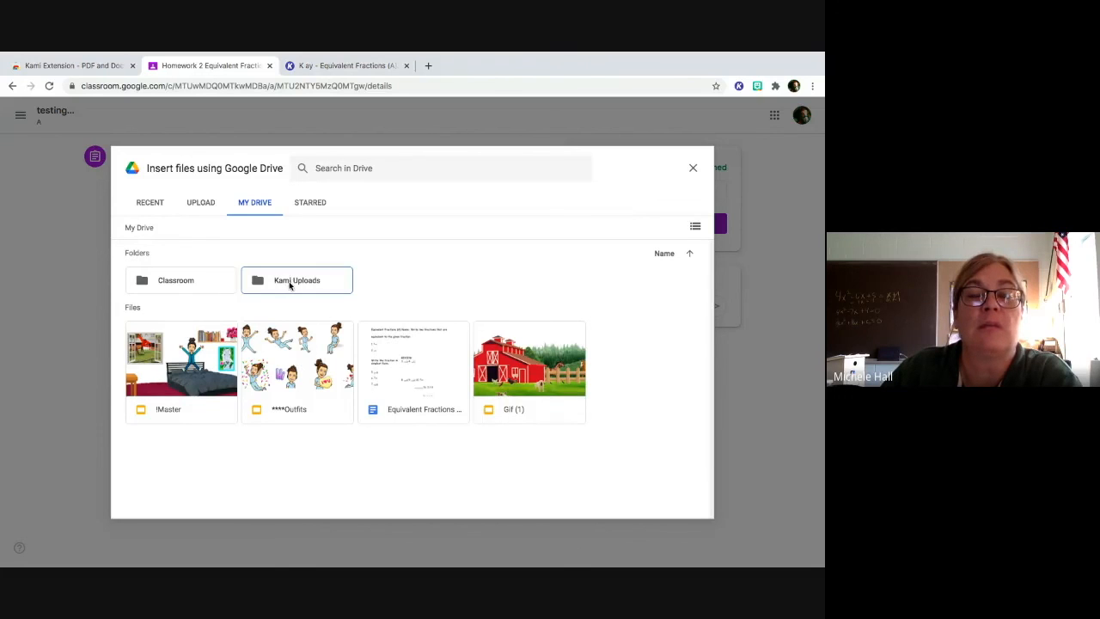
pyautogui.doubleClick(293, 283)
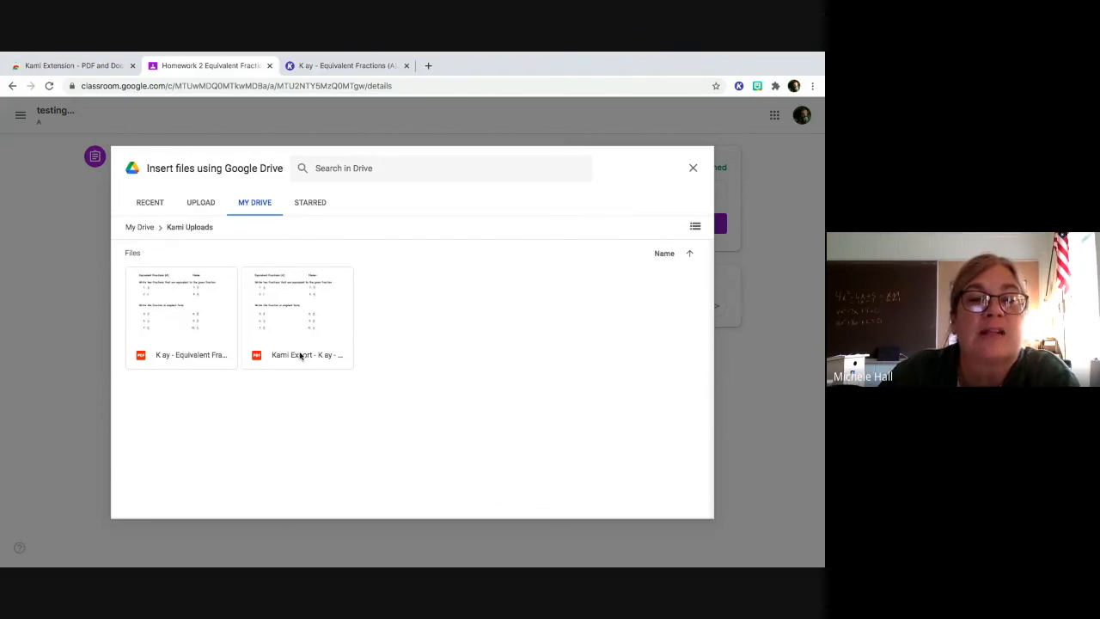
pyautogui.click(292, 319)
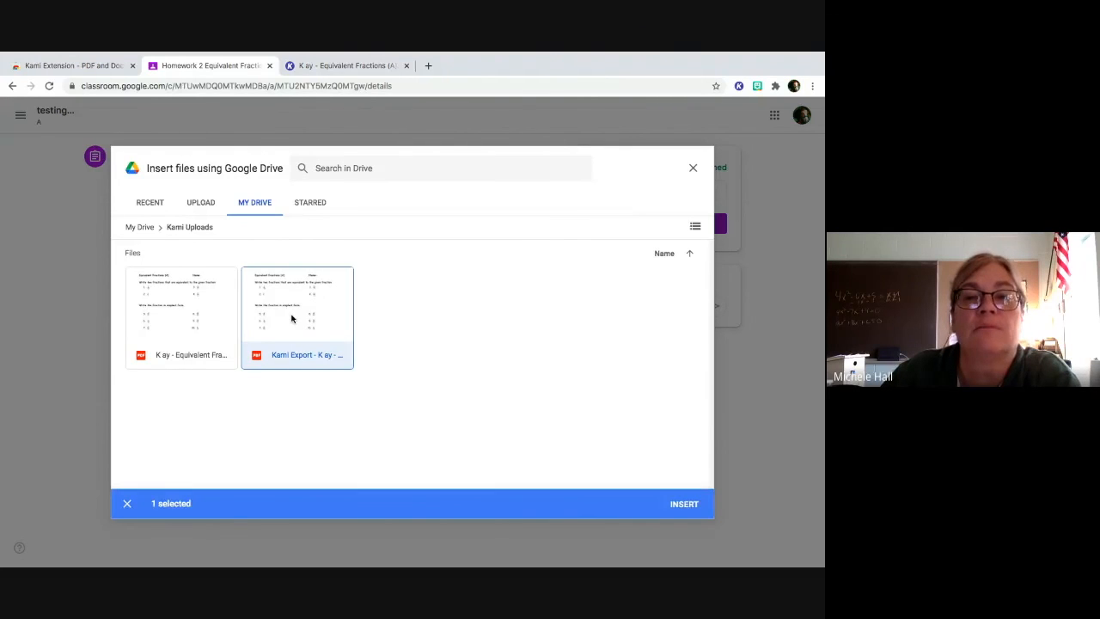
pyautogui.click(684, 505)
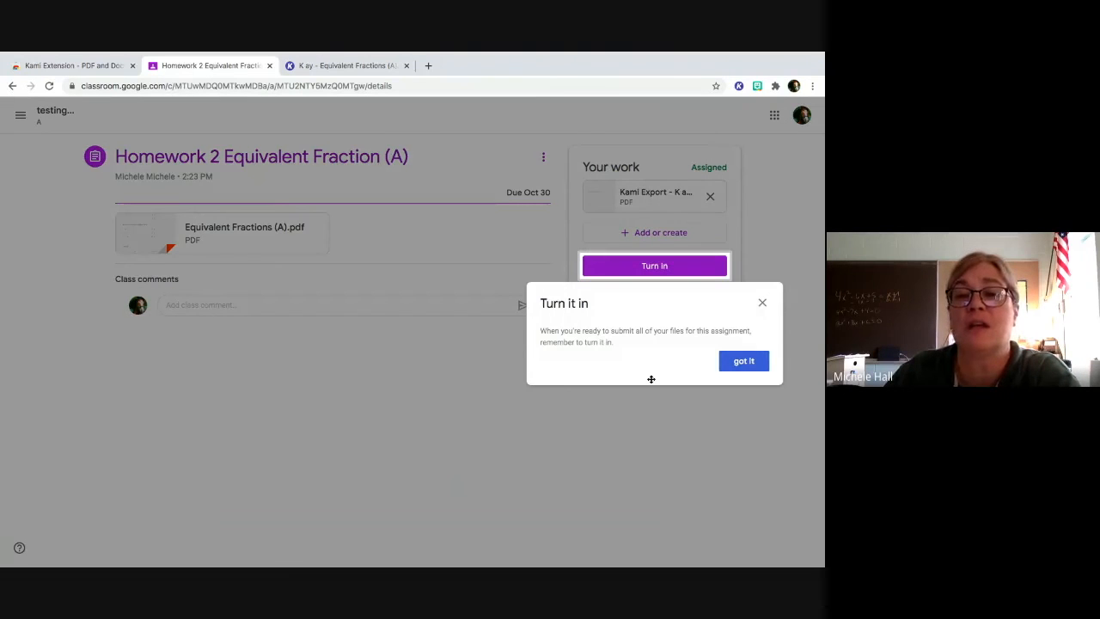
pyautogui.click(762, 304)
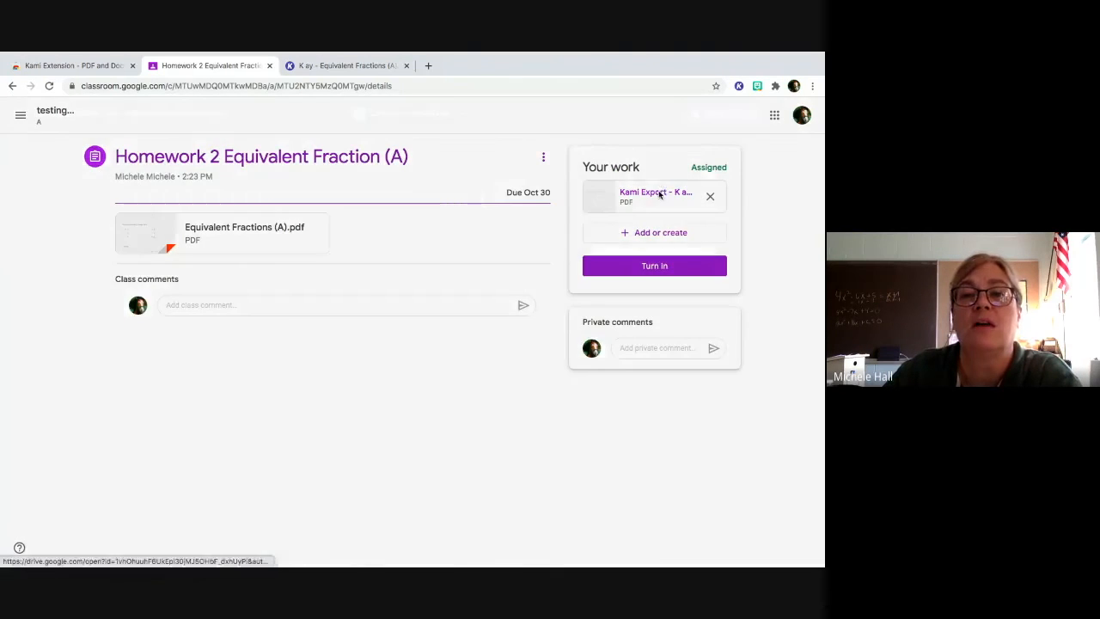
# Preview the attached Kami Export PDF to check the handwritten answers, and turn in the assignment.
pyautogui.click(660, 195)
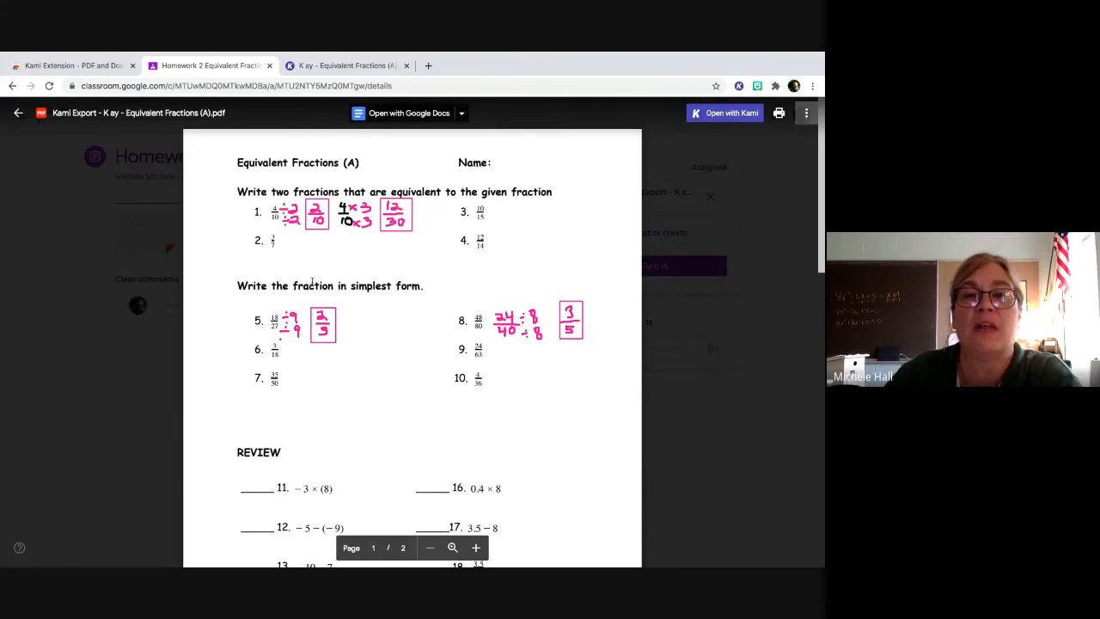
pyautogui.click(15, 114)
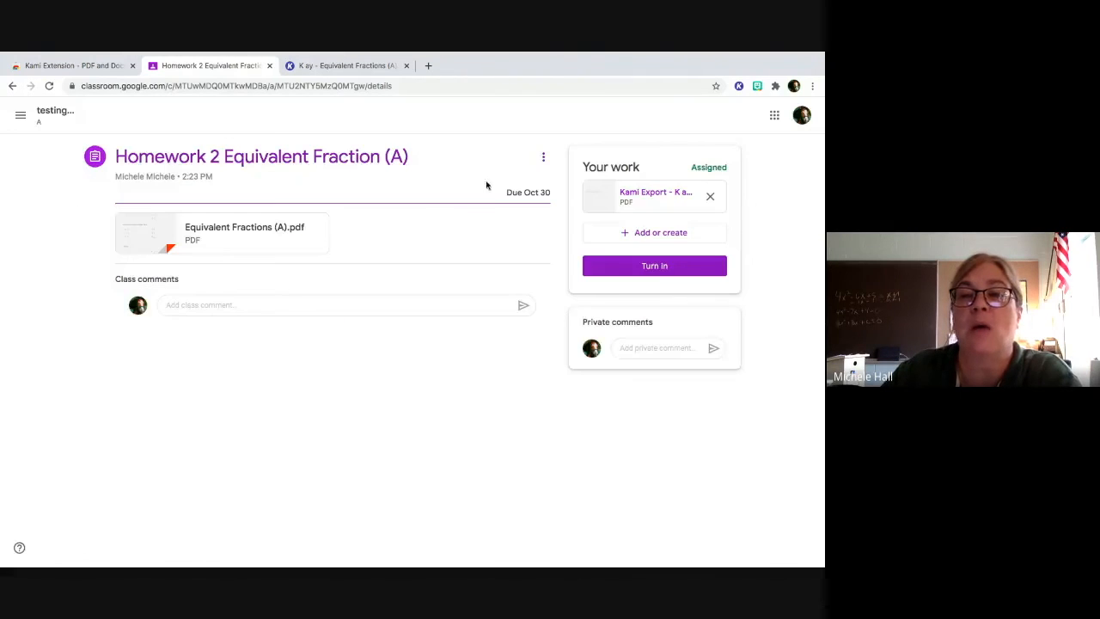
pyautogui.click(660, 268)
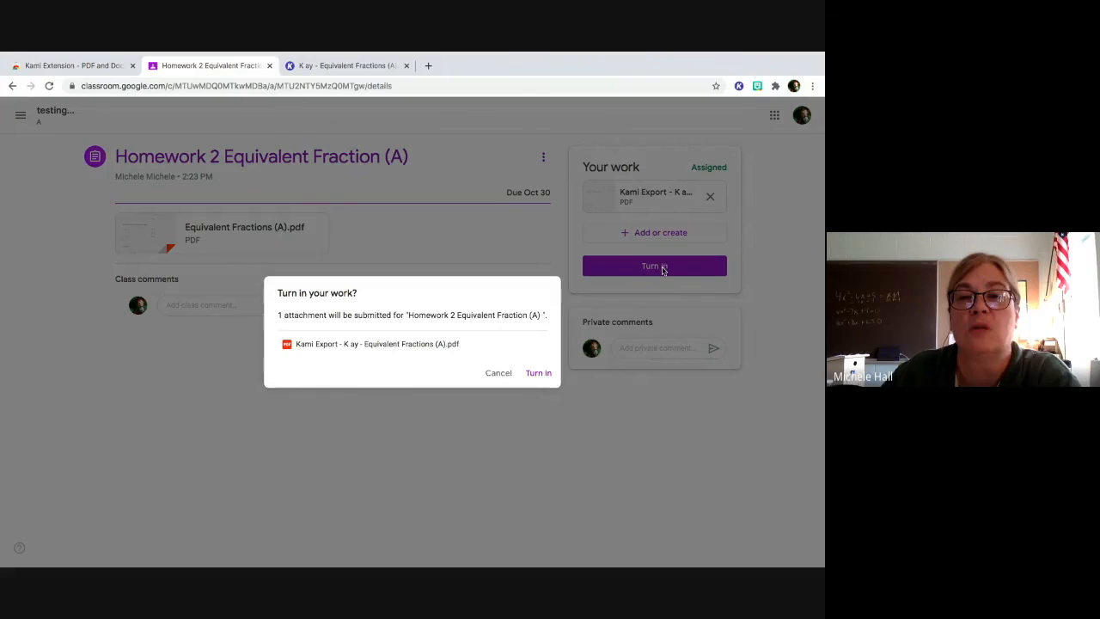
pyautogui.click(543, 375)
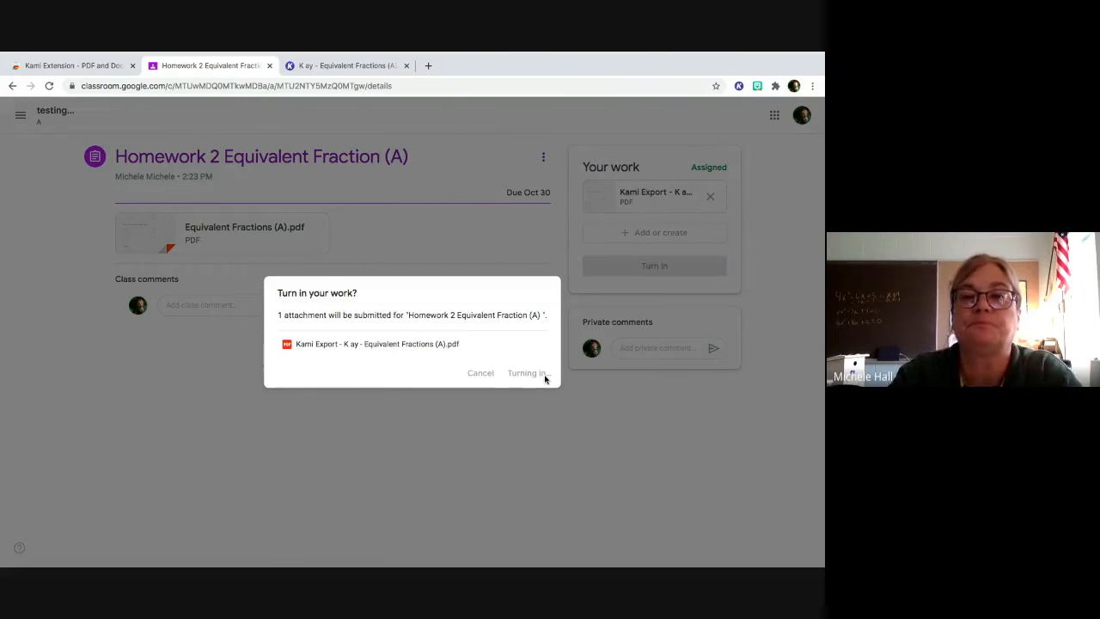